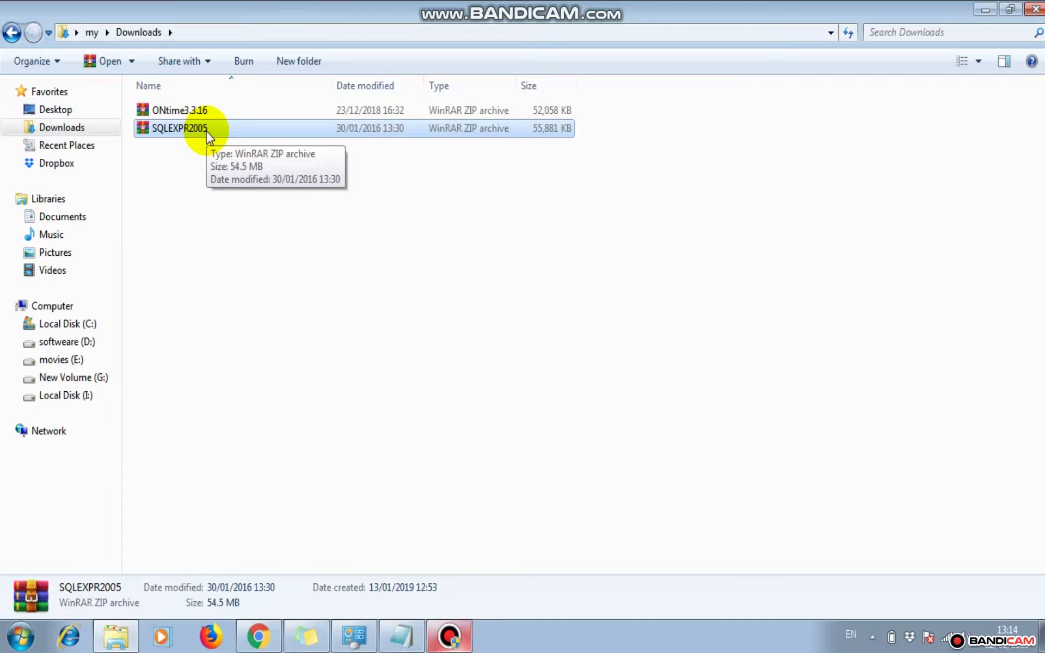
# Bring the Chrome window showing the ONtime Employee Manager website to the front
pyautogui.click(260, 637)
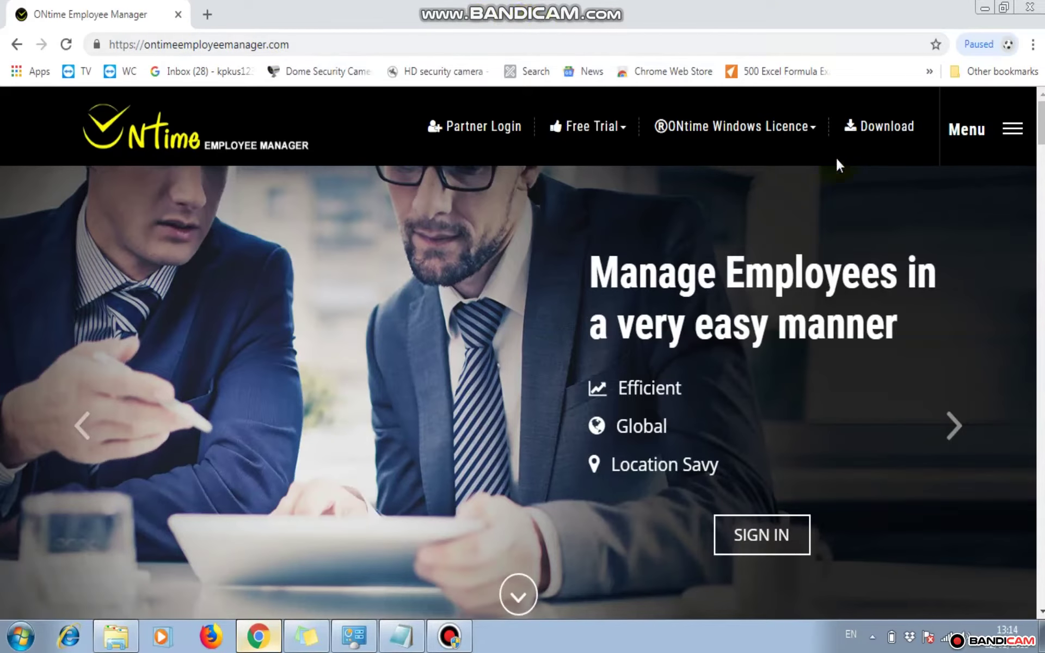
# Open the Download Center and expand the ONtime Attendance Release Version downloads
pyautogui.click(877, 126)
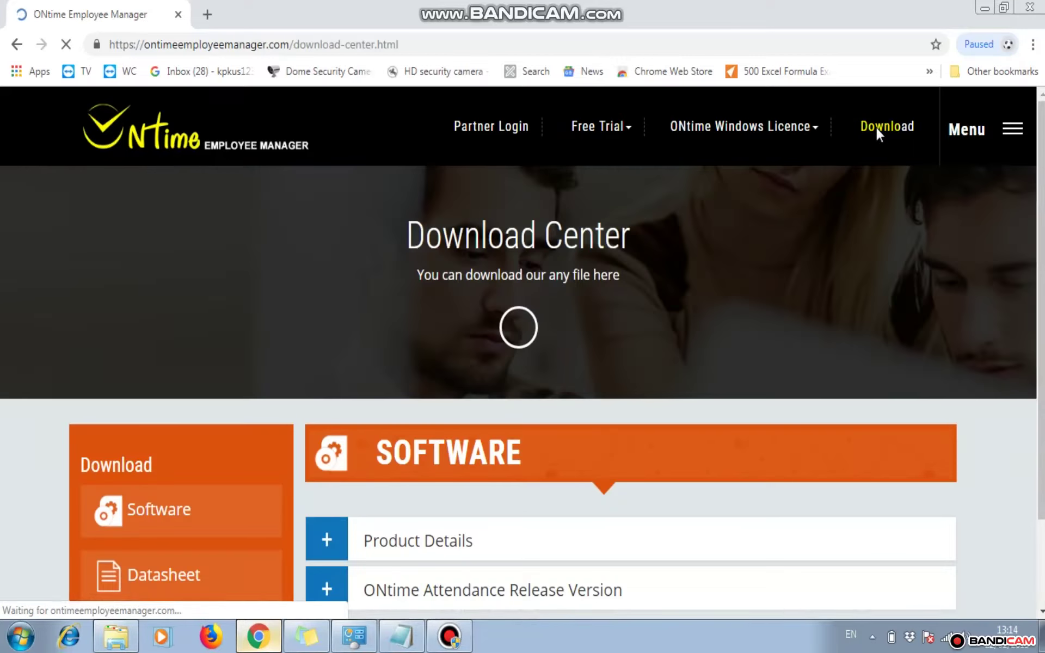
pyautogui.click(506, 480)
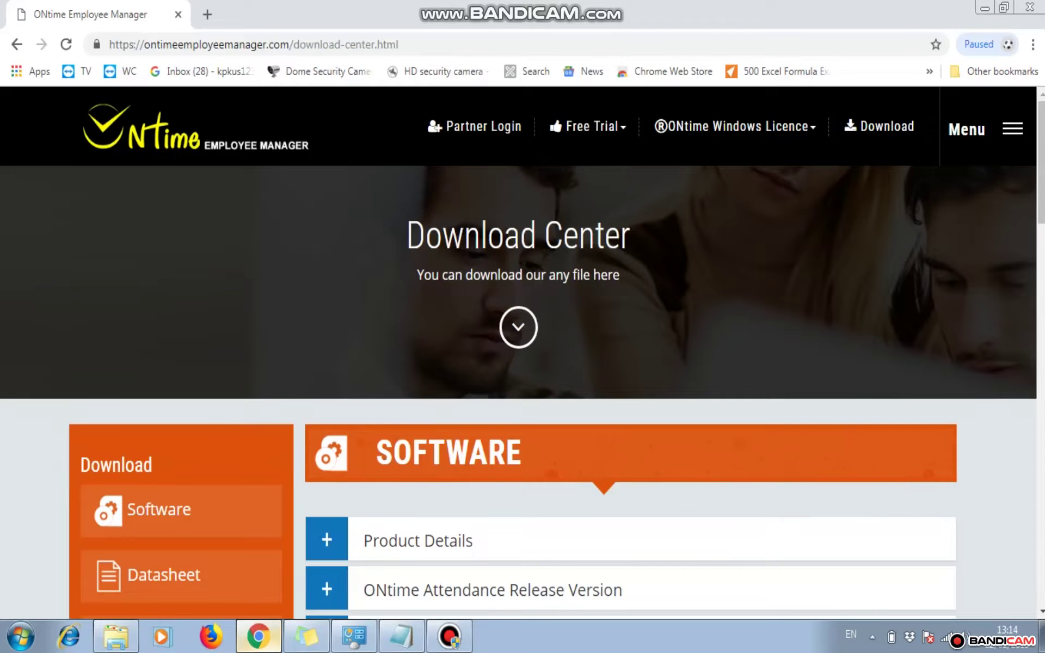
pyautogui.click(1041, 612)
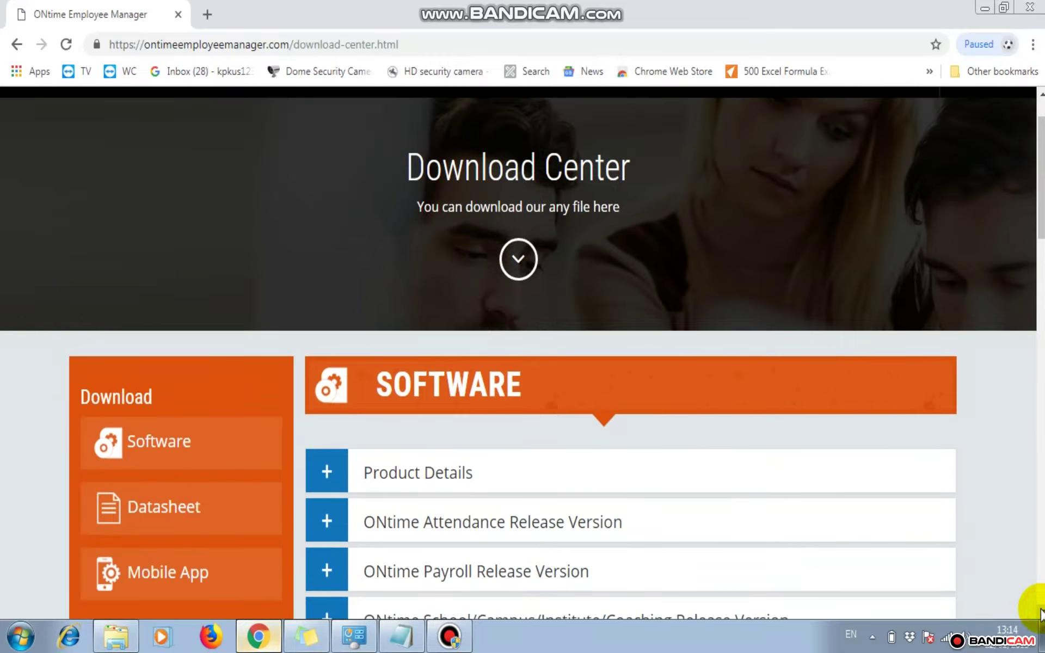
pyautogui.click(587, 524)
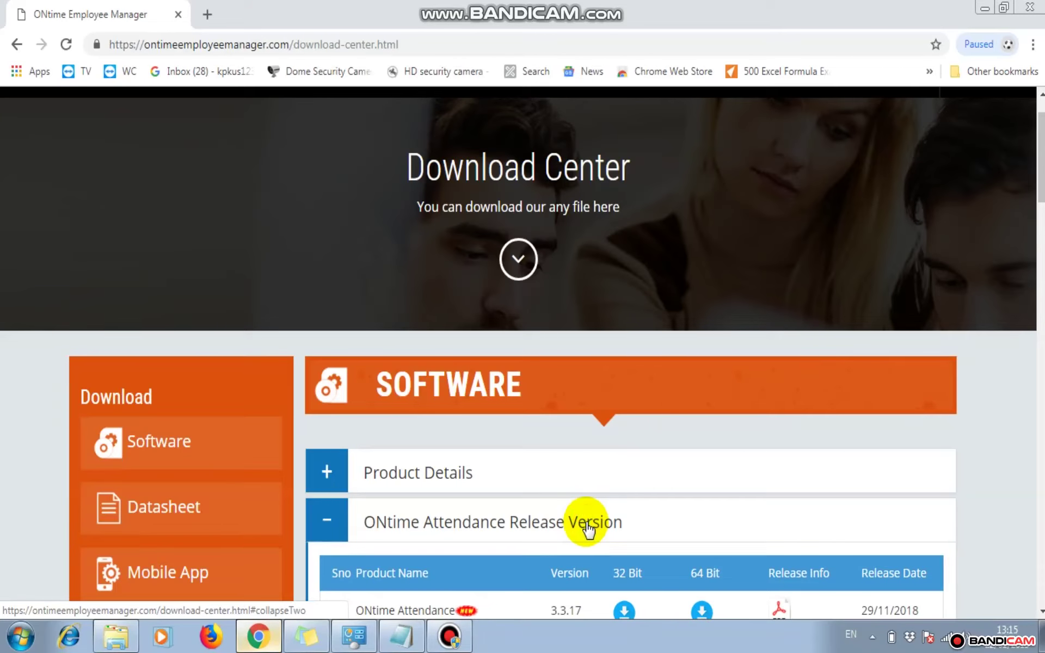
pyautogui.click(1041, 614)
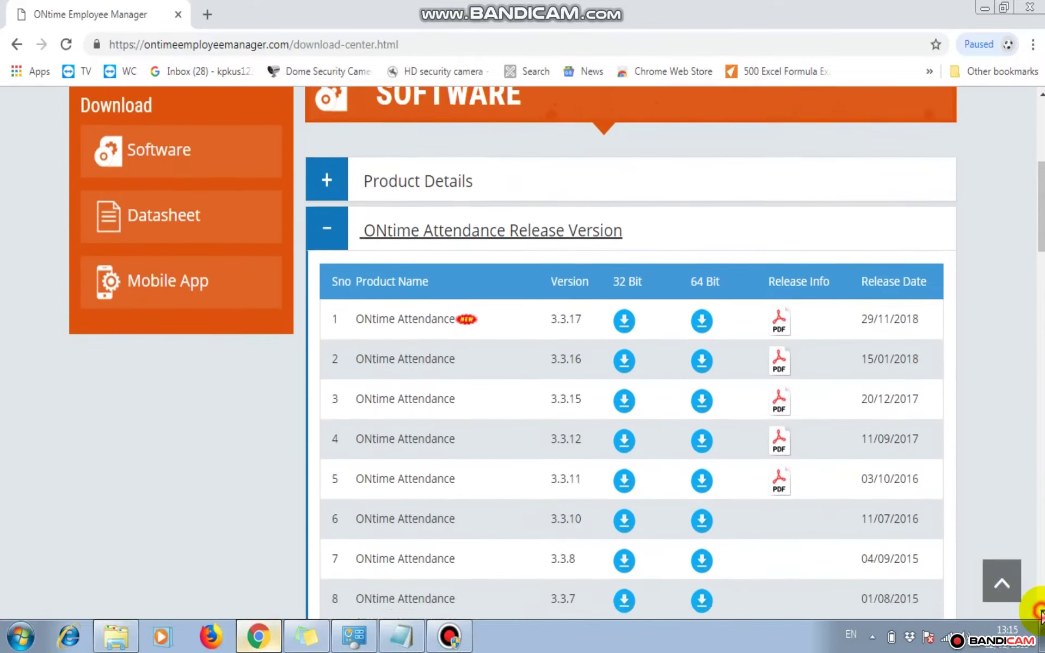
pyautogui.click(1042, 615)
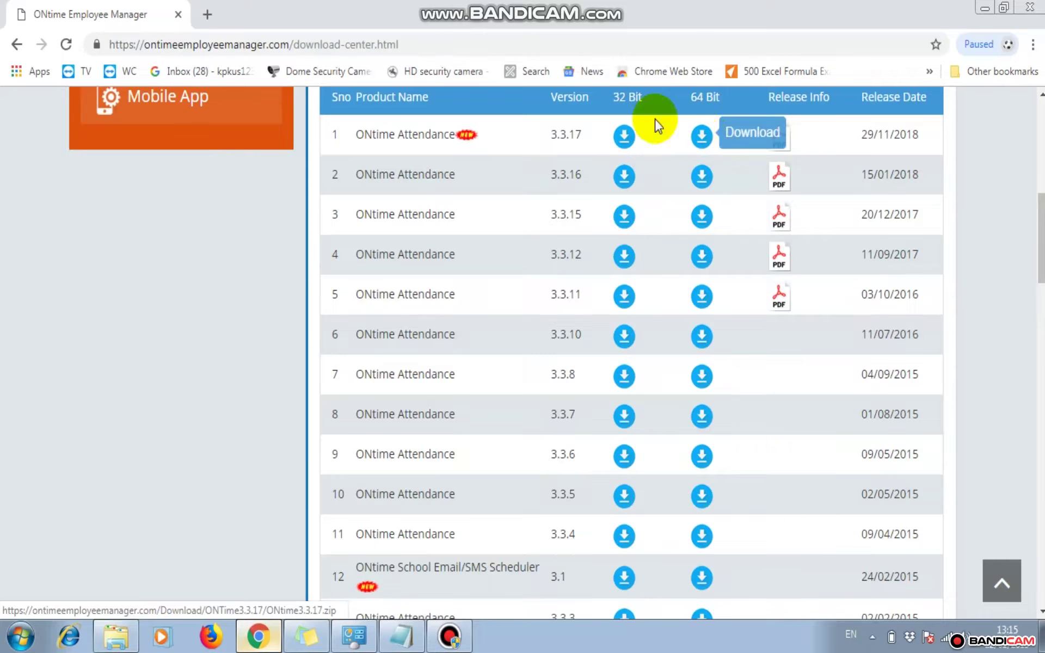
pyautogui.click(1041, 93)
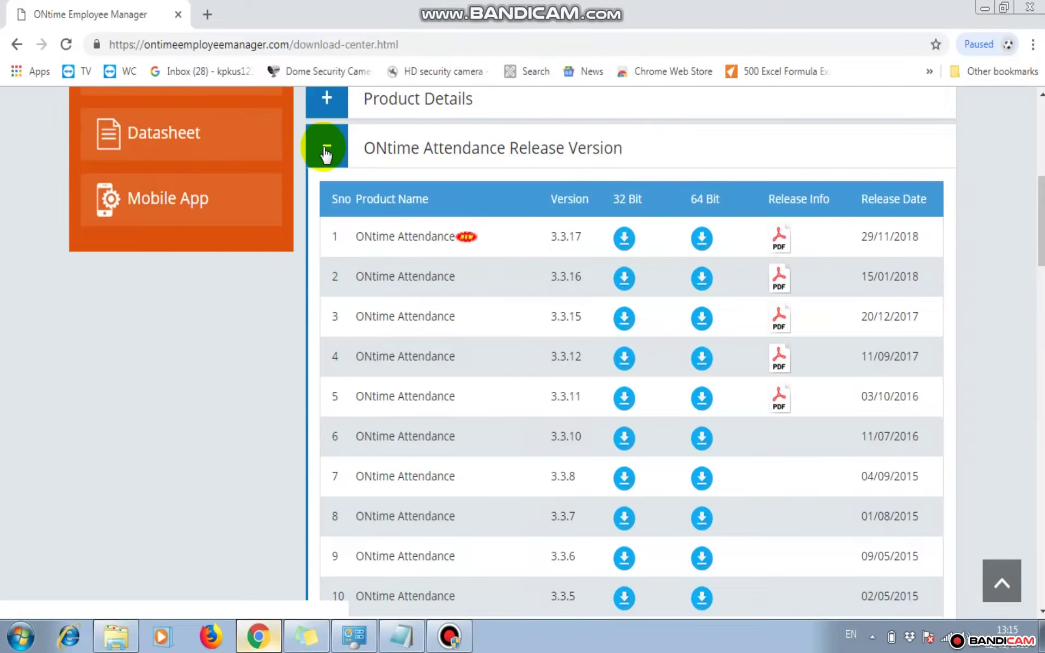
# Collapse the release list, view the ONtime Prerequisites Files, and return to Downloads
pyautogui.click(326, 146)
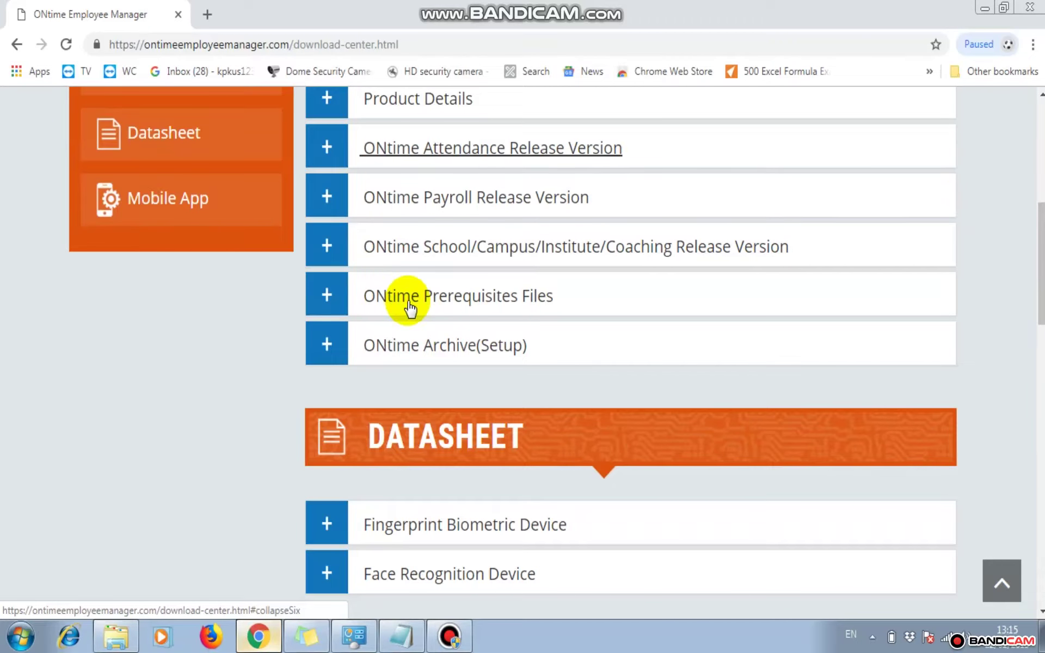
pyautogui.click(323, 297)
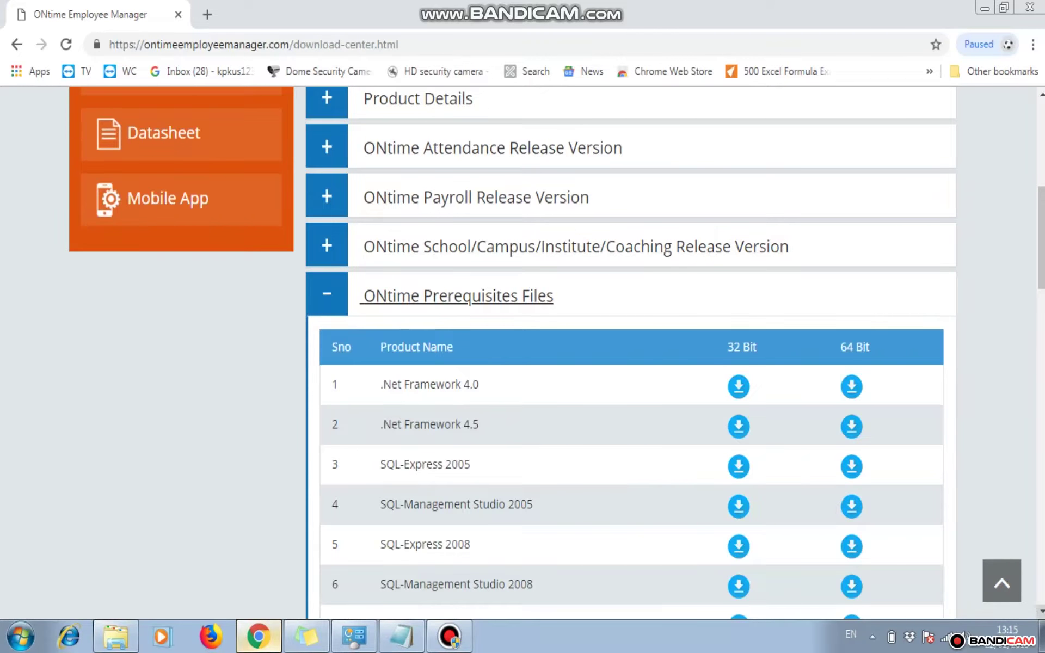
pyautogui.scroll(-2, 1040, 610)
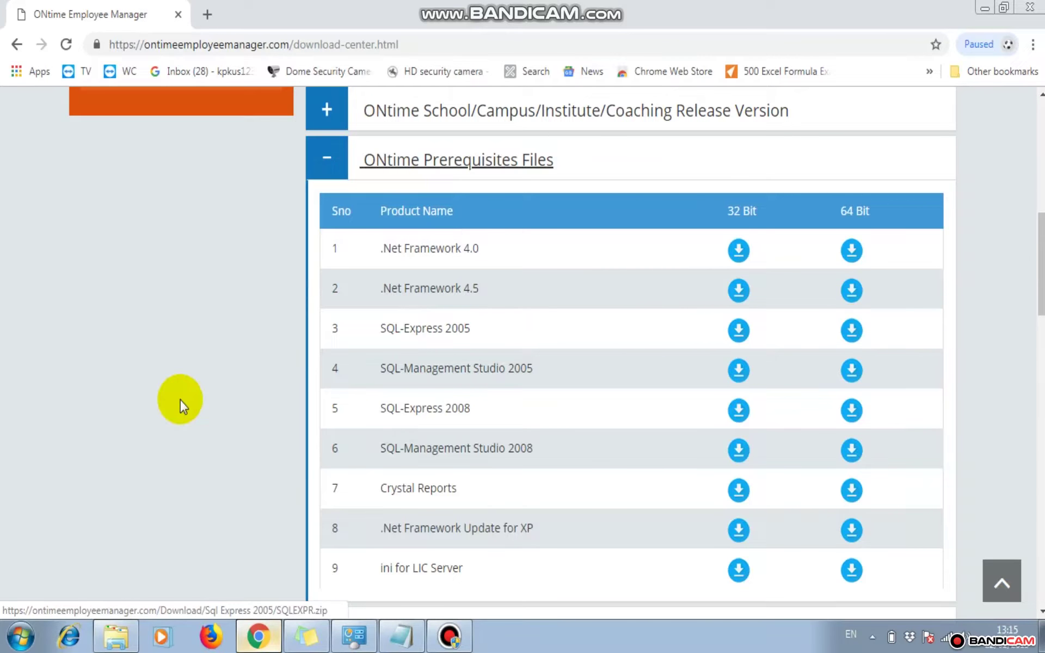
pyautogui.click(112, 647)
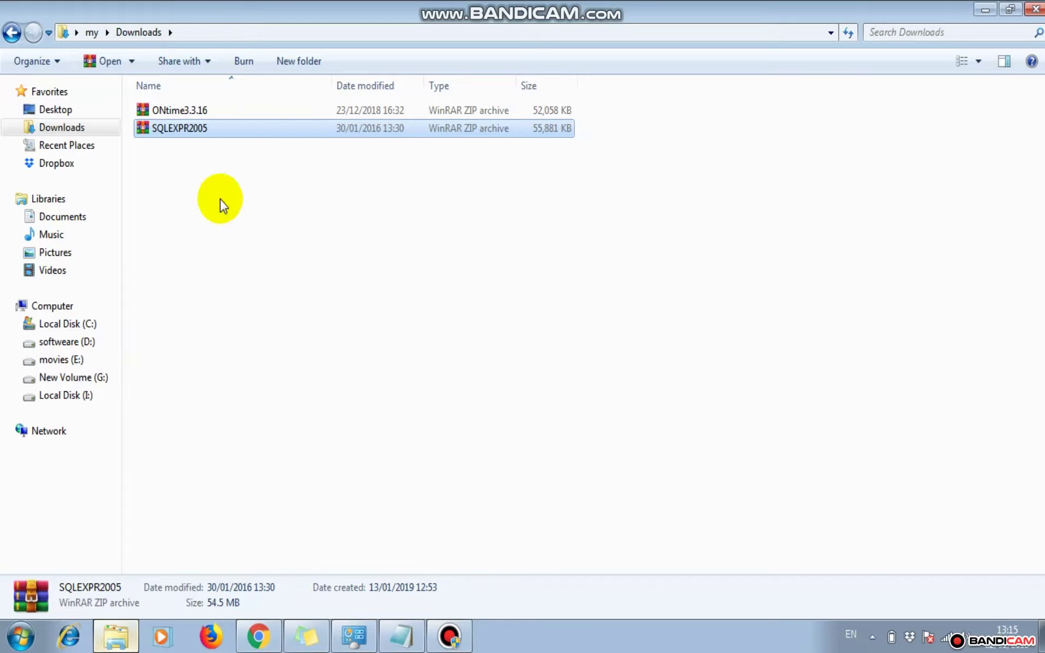
# Extract the ONtime3.3.16 archive into the Downloads folder
pyautogui.click(188, 110)
pyautogui.rightClick(189, 109)
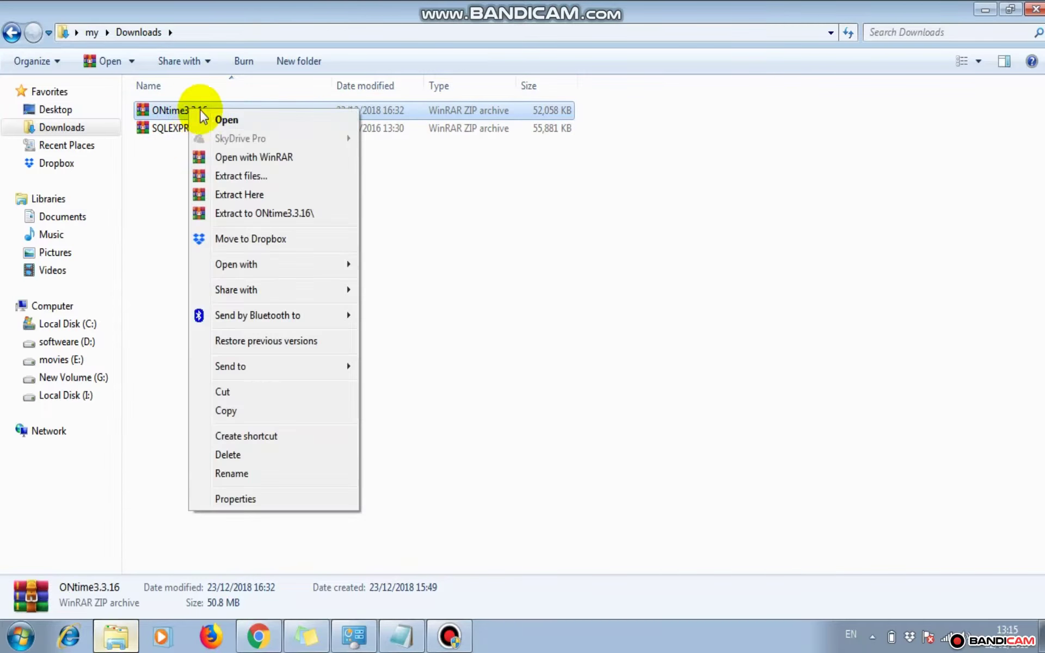
pyautogui.click(257, 194)
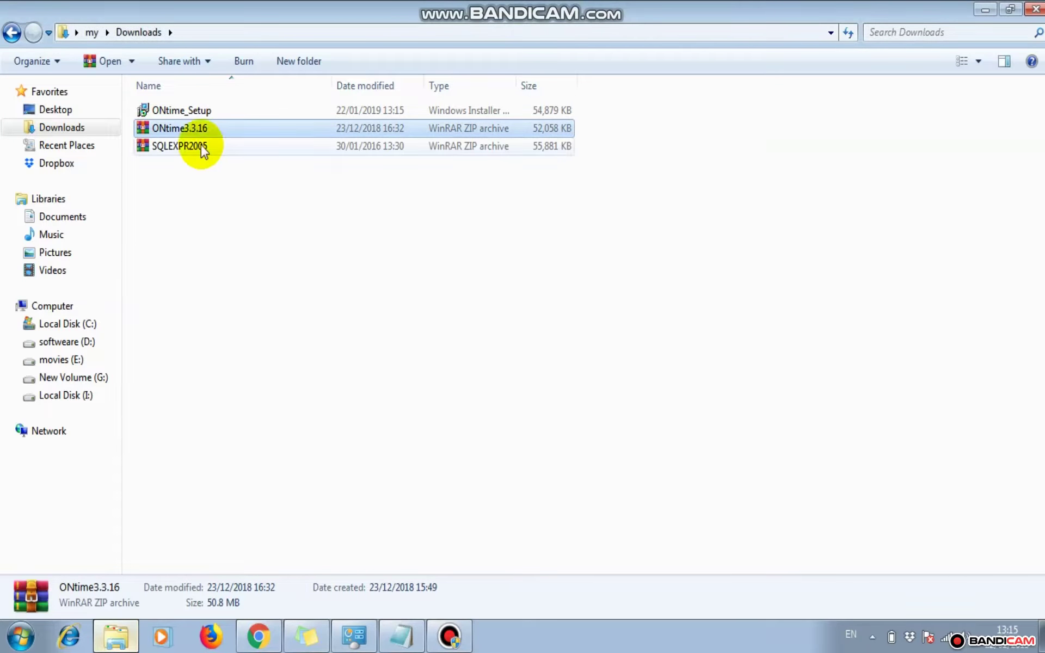
# Launch the extracted ONtime_Setup installer
pyautogui.click(175, 111)
pyautogui.rightClick(175, 114)
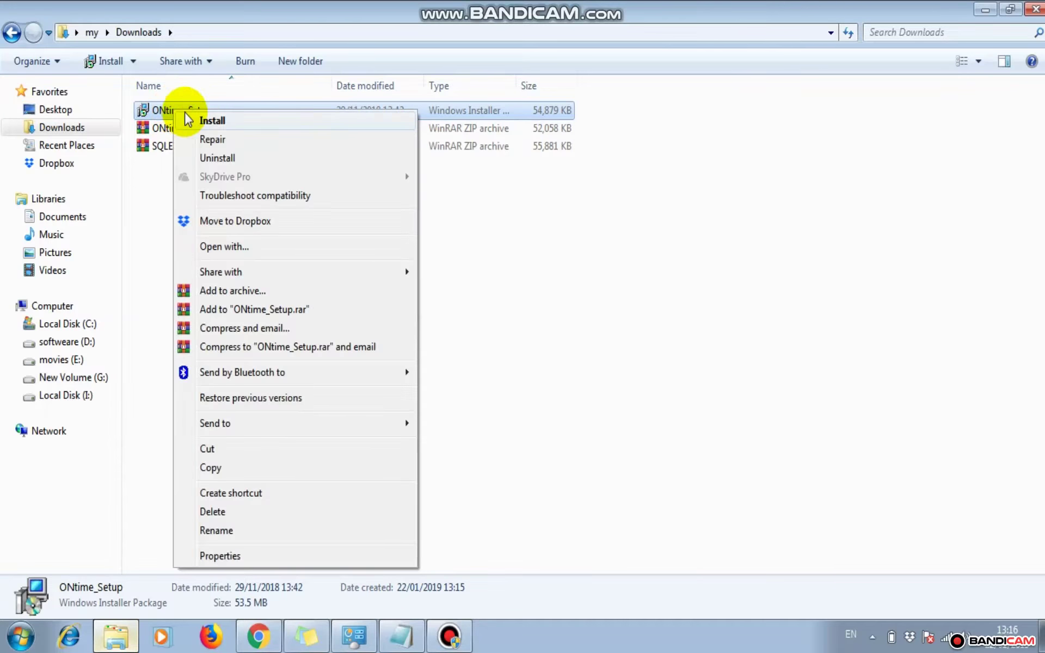
pyautogui.click(211, 124)
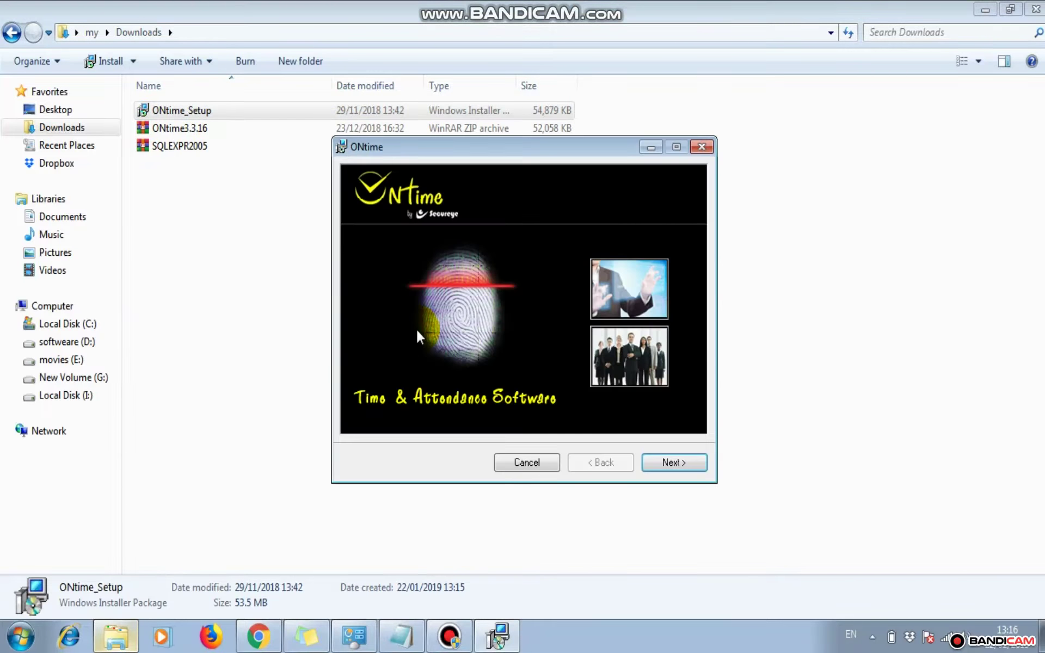
# Move past the ONtime Setup welcome pages and accept the licence agreement
pyautogui.click(671, 464)
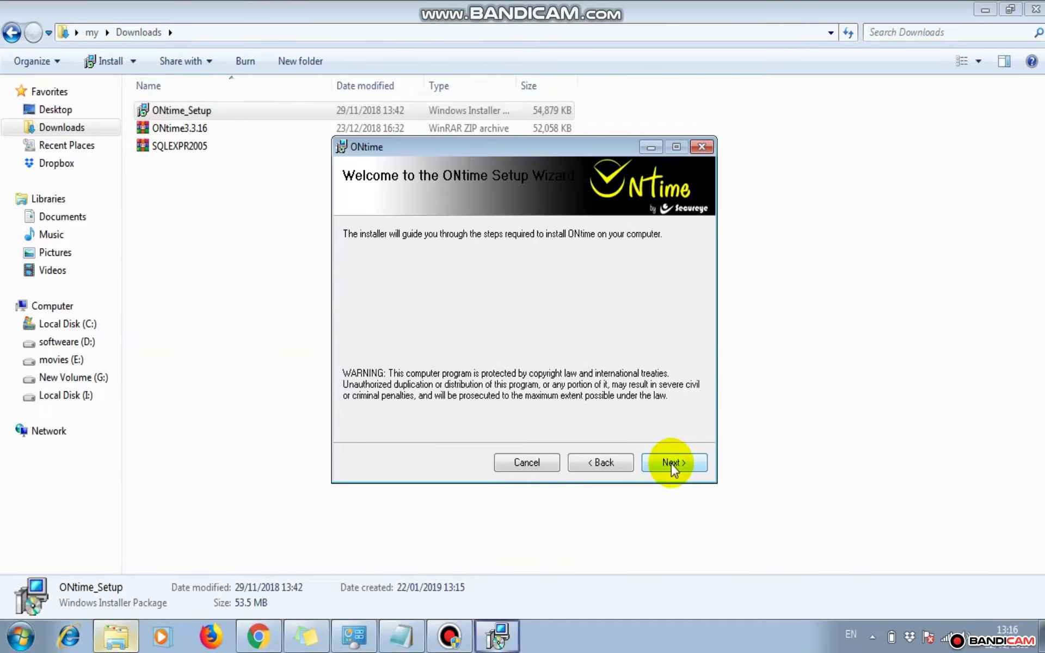
pyautogui.click(672, 464)
pyautogui.click(509, 427)
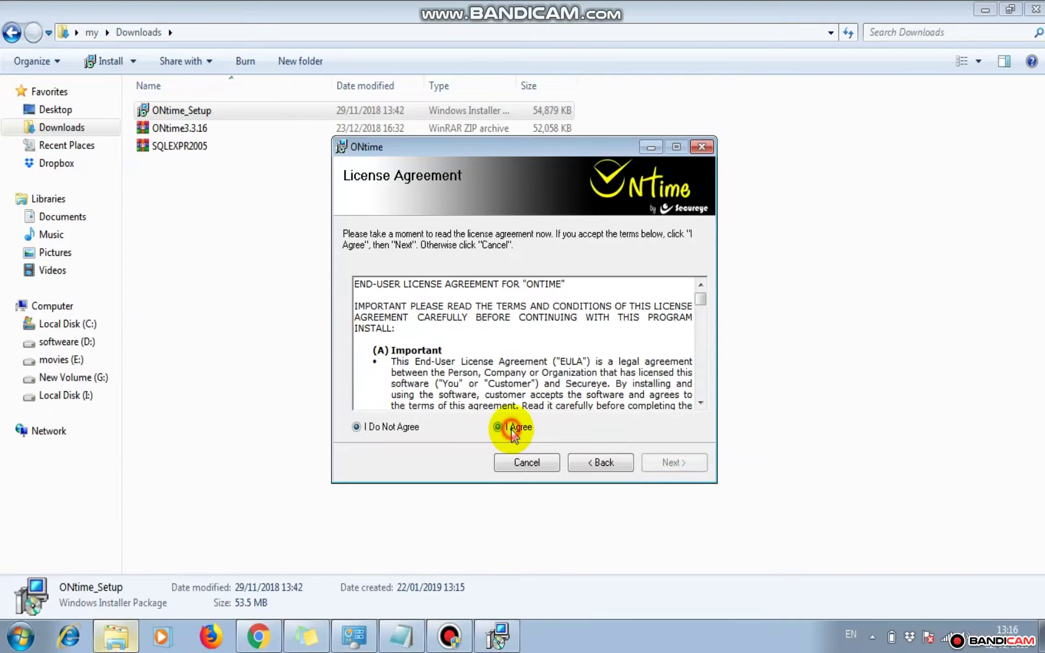
pyautogui.click(655, 461)
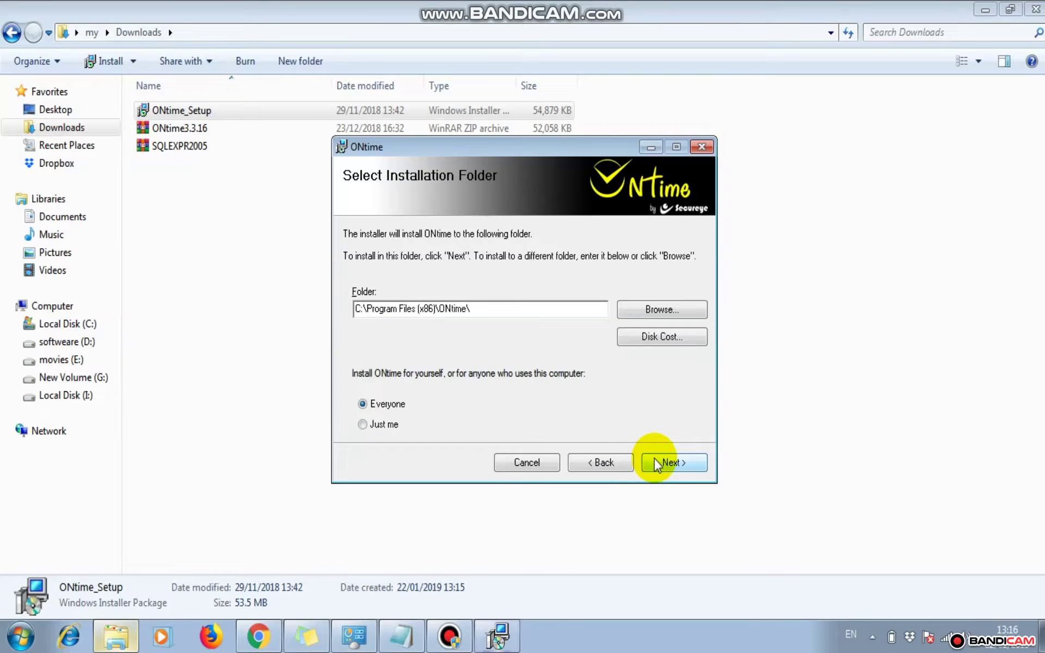
# Keep C:\Program Files (x86)\ONtime\ for Everyone and start the installation
pyautogui.click(570, 315)
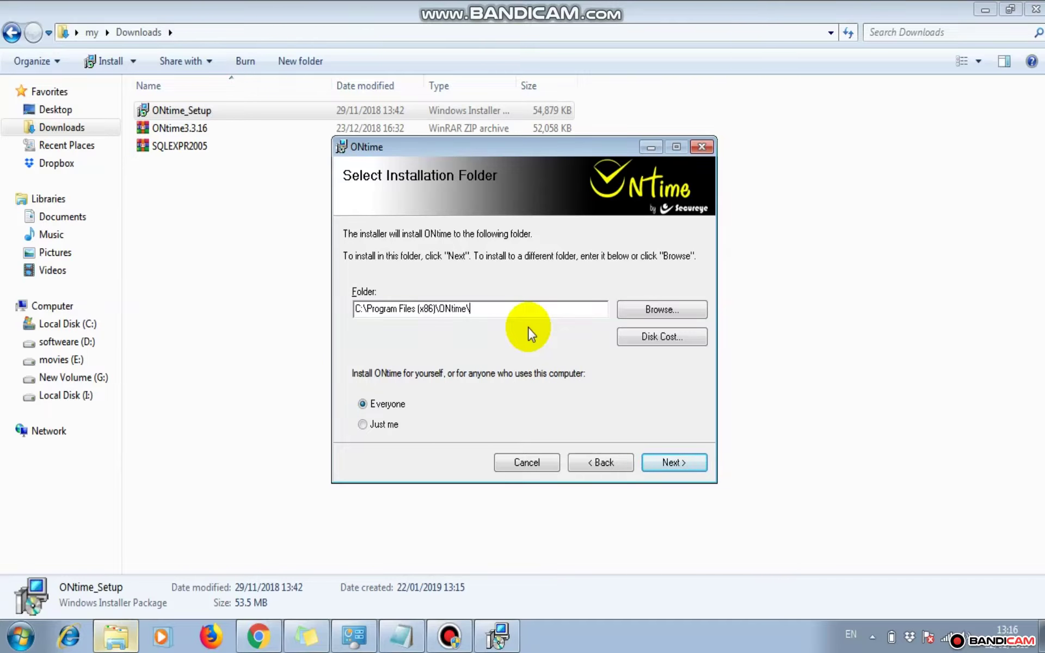
pyautogui.click(382, 406)
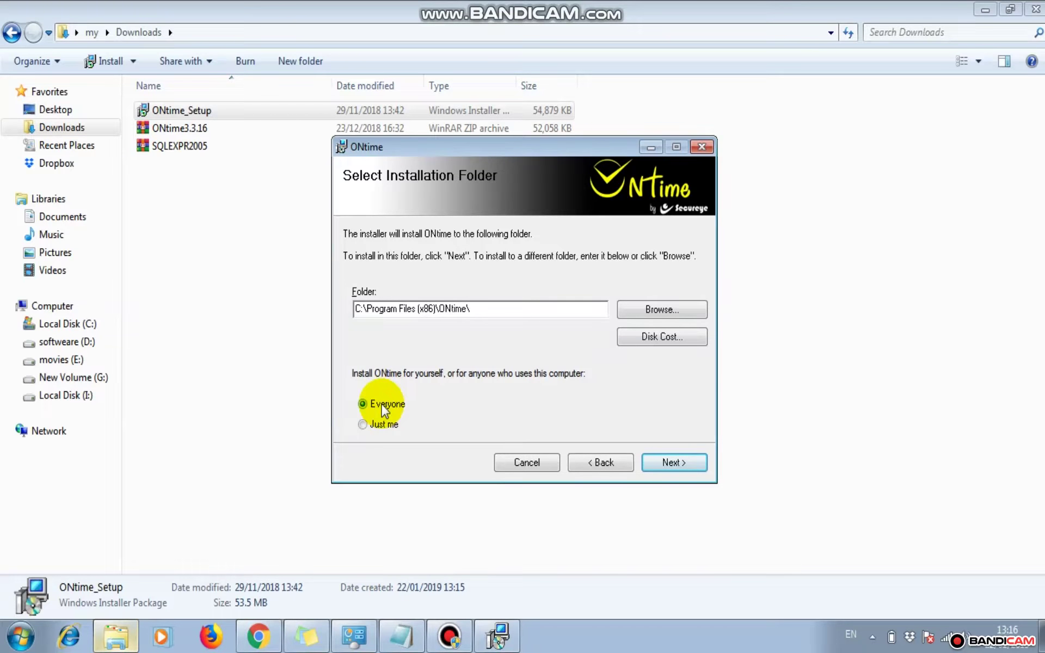
pyautogui.click(21, 637)
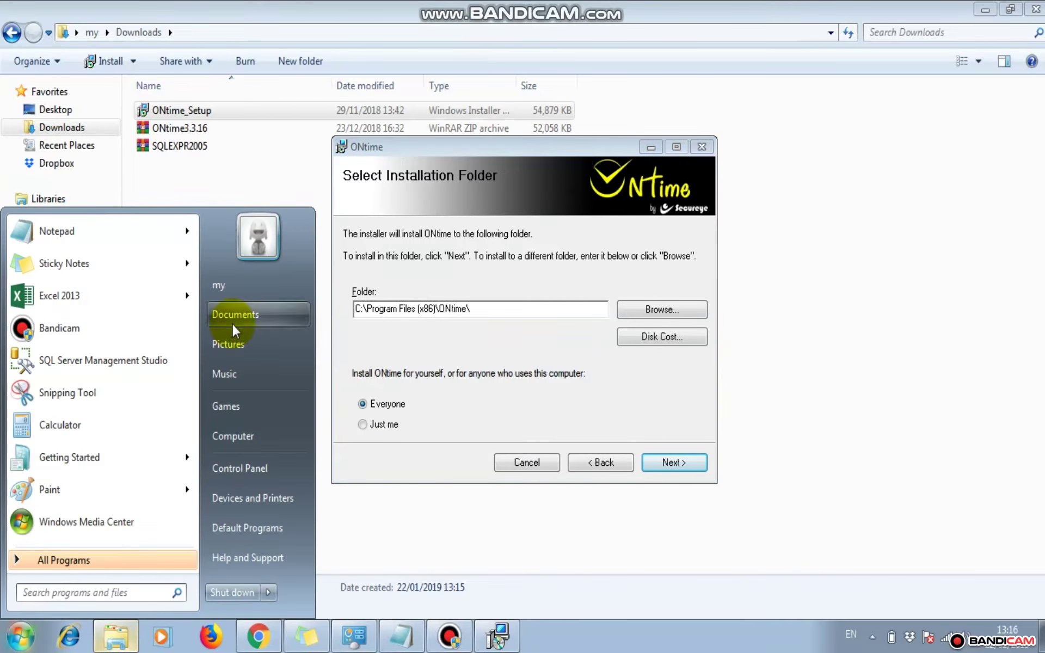
pyautogui.click(416, 420)
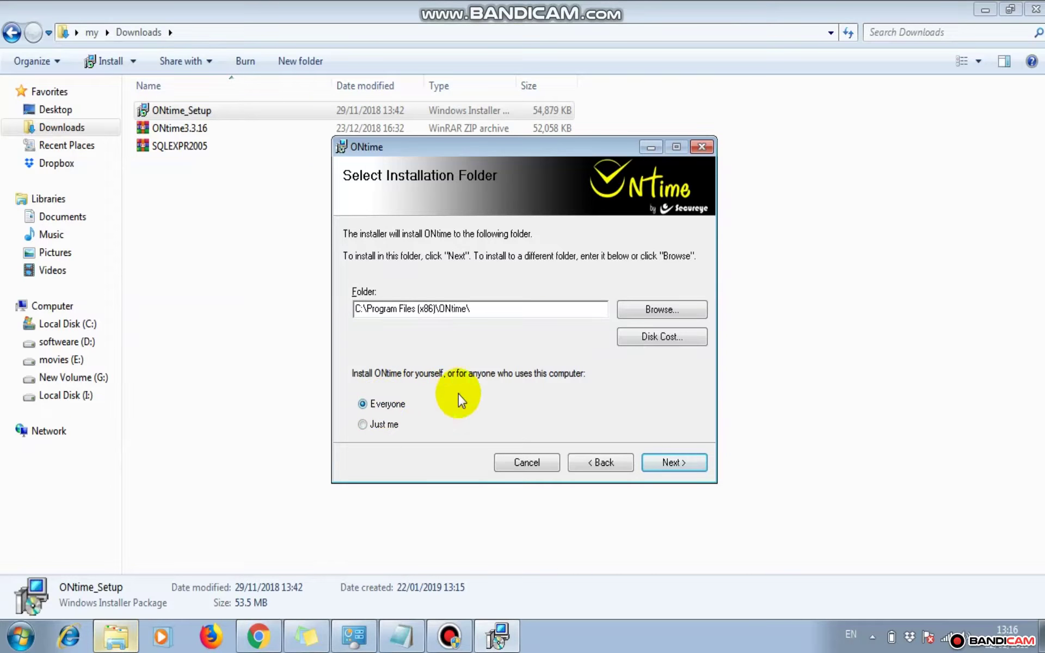
pyautogui.click(675, 462)
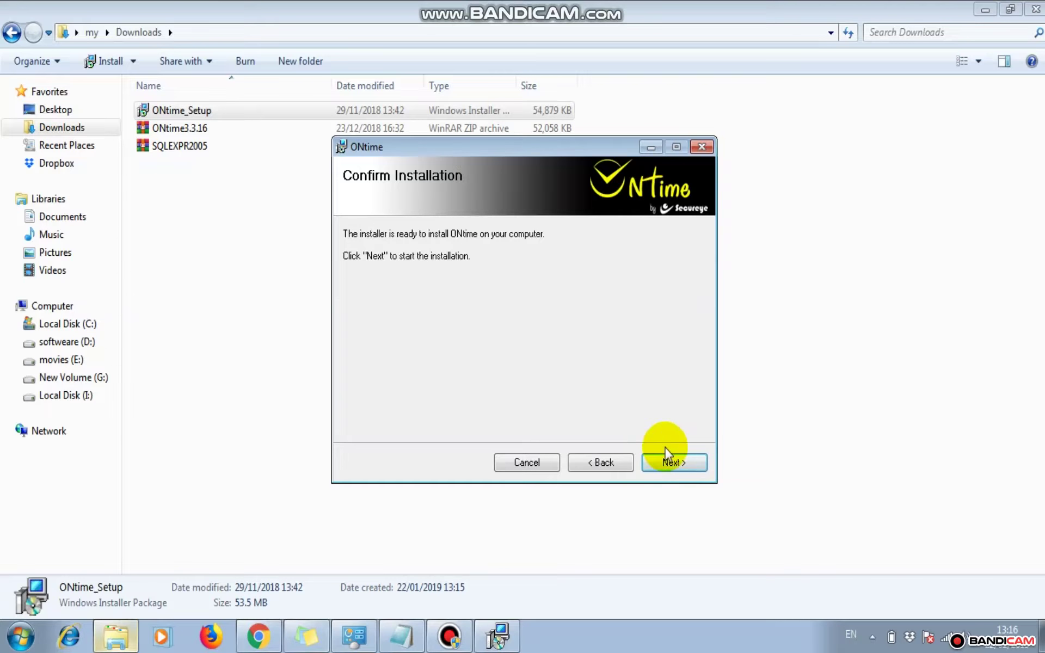
pyautogui.click(674, 469)
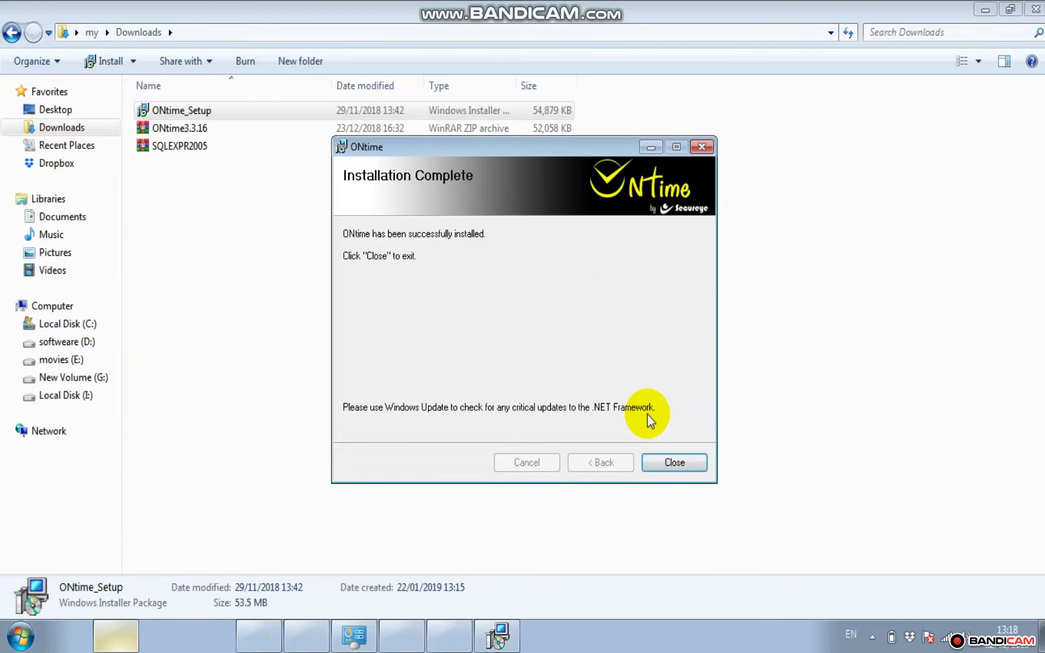
# Close ONtime Setup once the installation reports complete
pyautogui.click(673, 462)
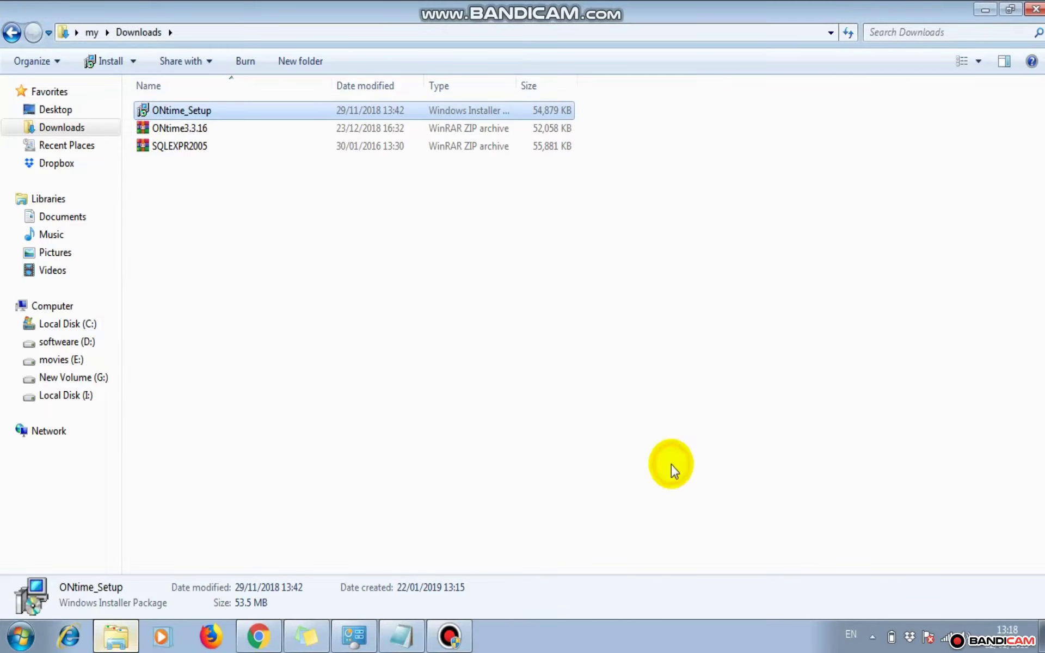
# Extract the SQLEXPR2005 archive into the Downloads folder
pyautogui.click(186, 149)
pyautogui.rightClick(187, 149)
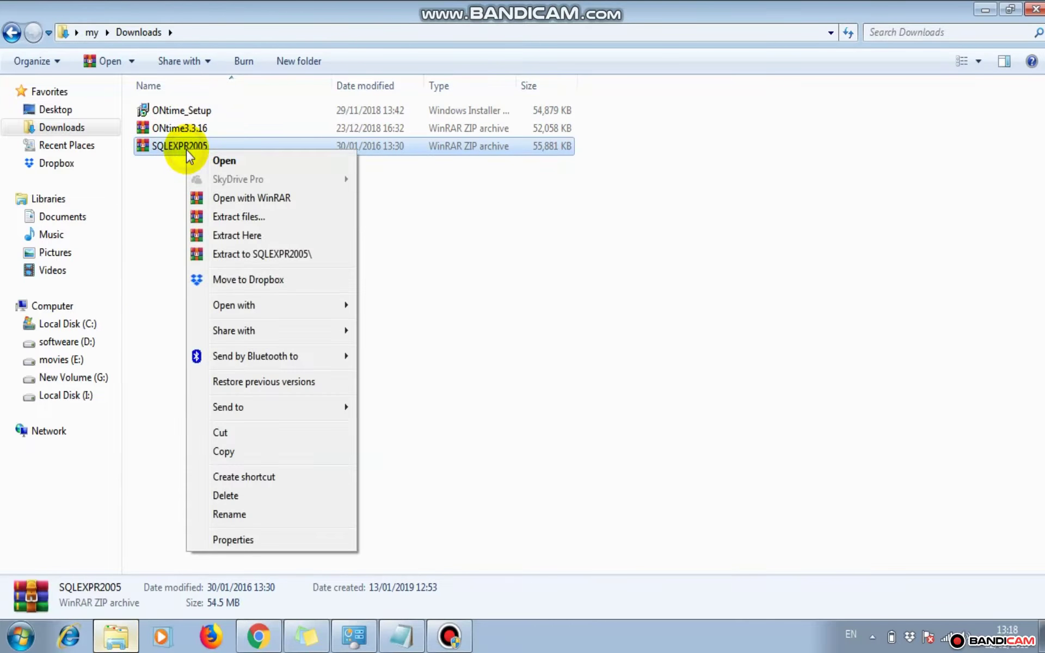
pyautogui.click(241, 235)
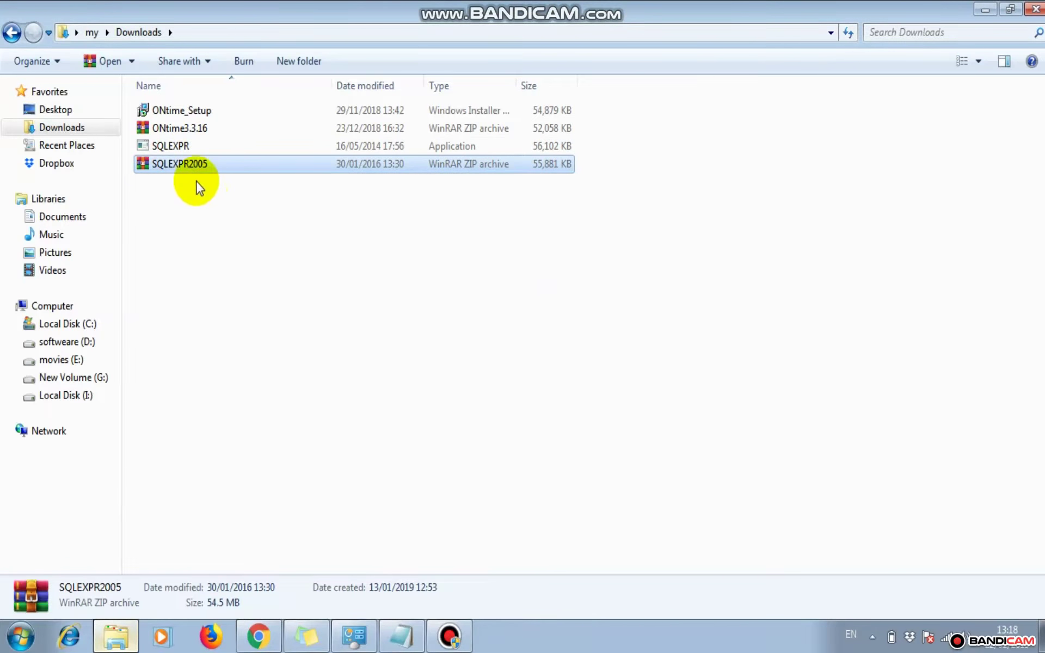
# Run the extracted SQLEXPR installer as administrator
pyautogui.click(175, 145)
pyautogui.rightClick(176, 146)
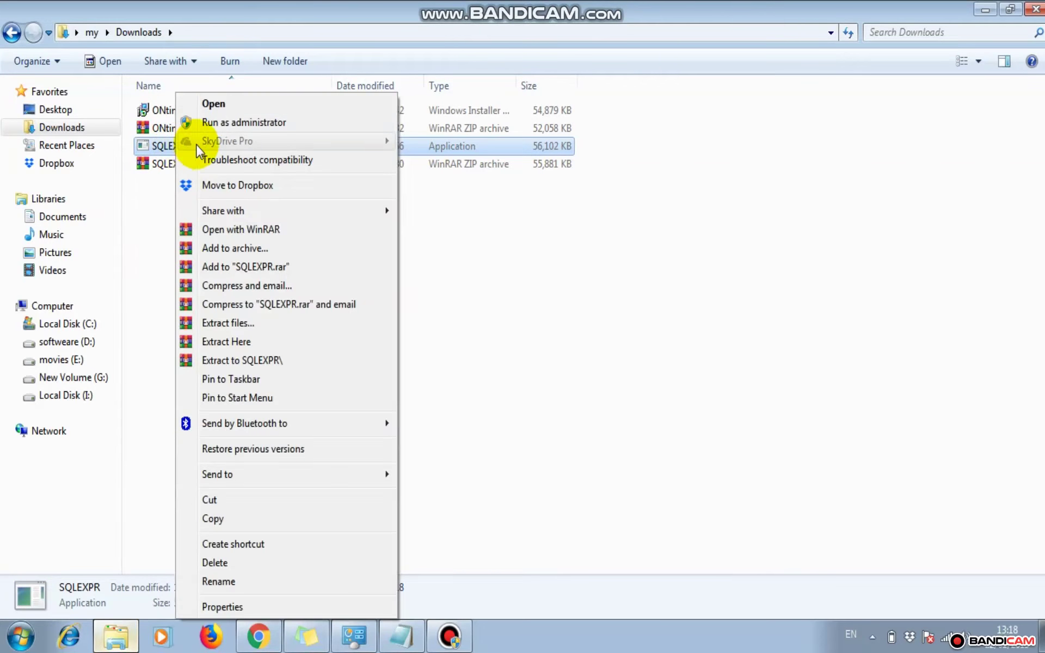
pyautogui.click(243, 122)
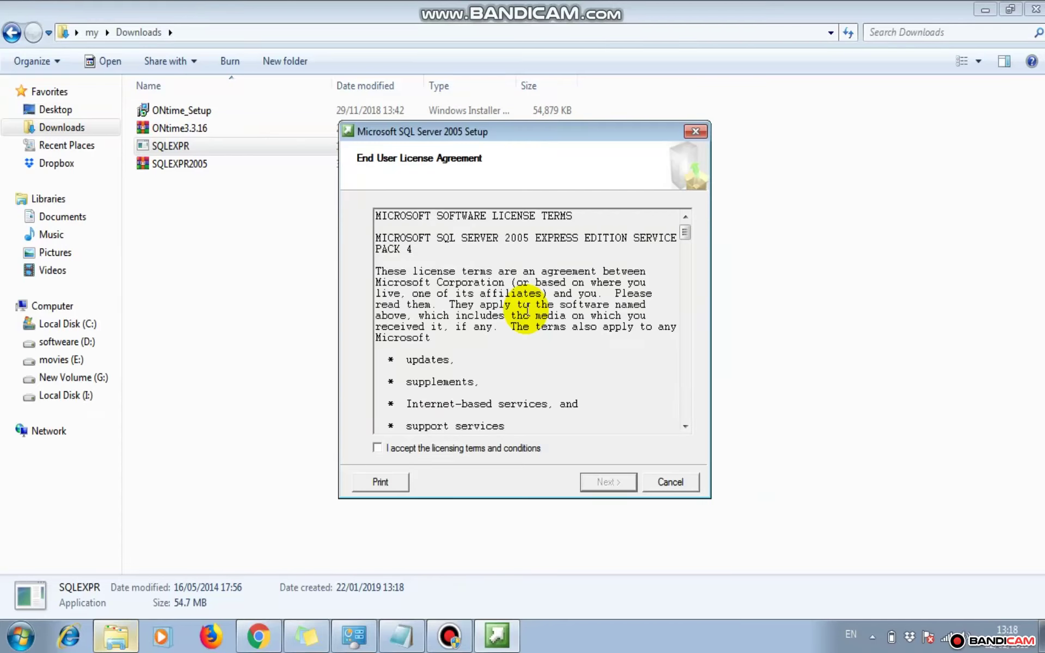
# Accept the SQL Server licence, install prerequisites, and pass the system configuration check
pyautogui.click(393, 448)
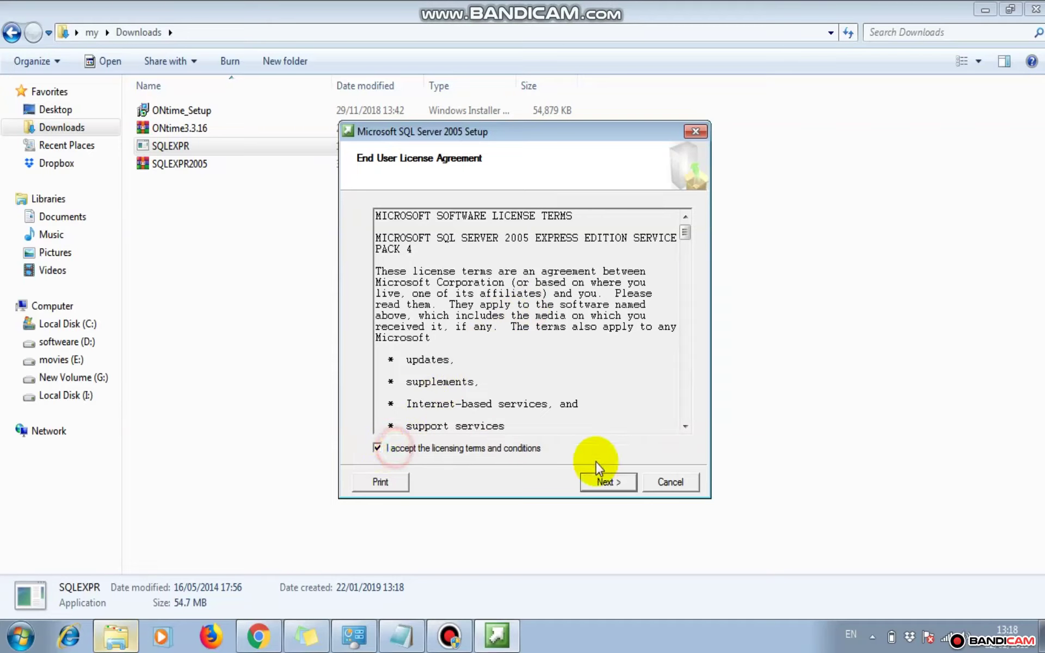
pyautogui.click(607, 483)
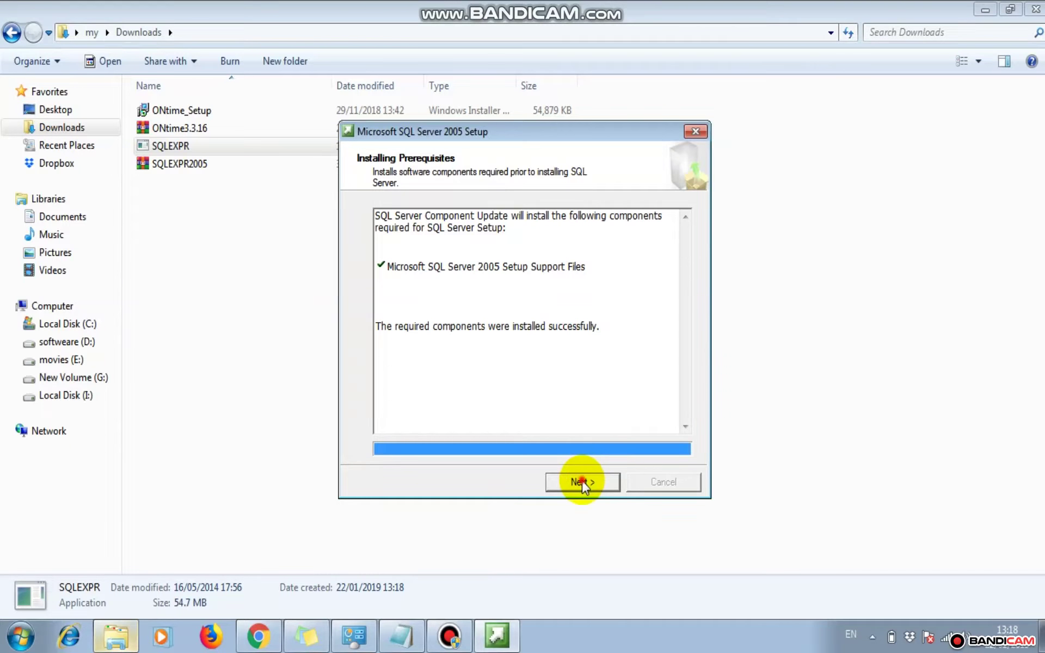
pyautogui.click(582, 481)
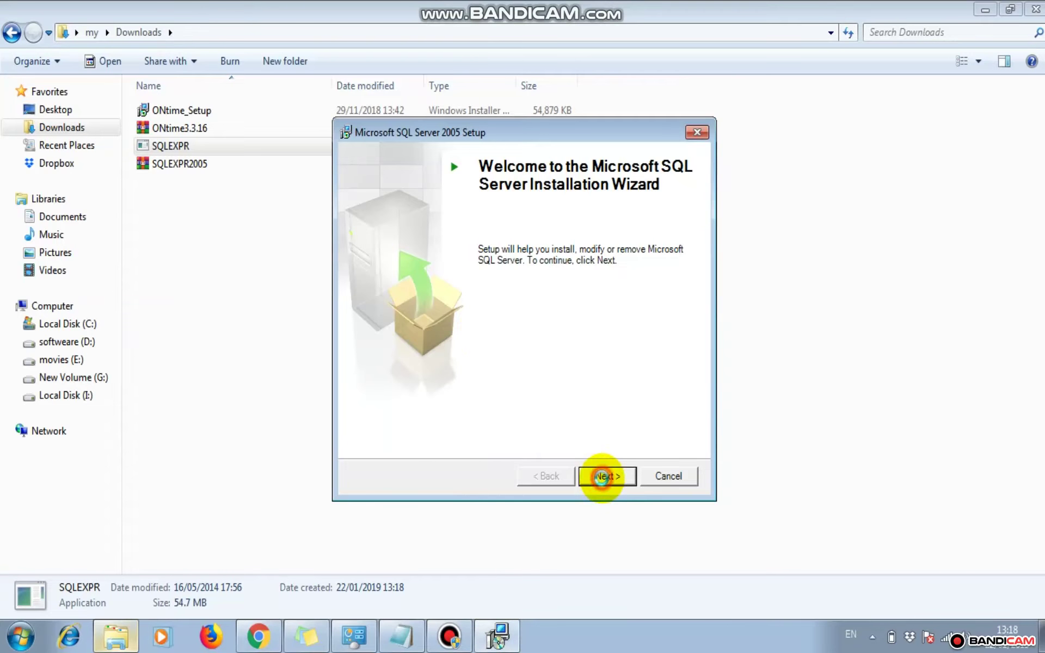
pyautogui.click(602, 482)
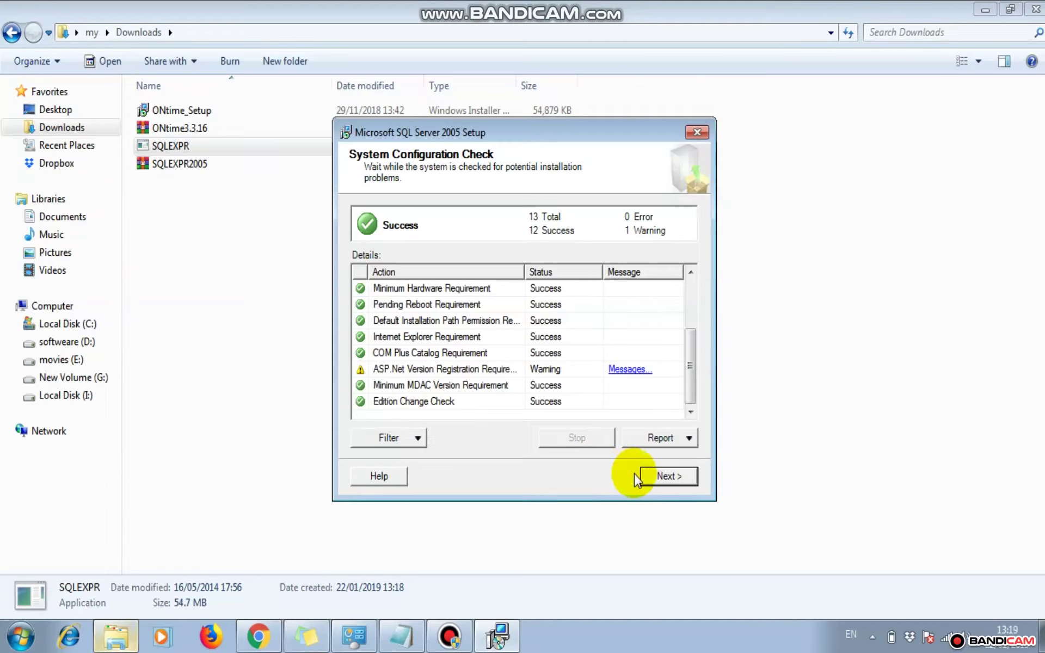
pyautogui.click(645, 475)
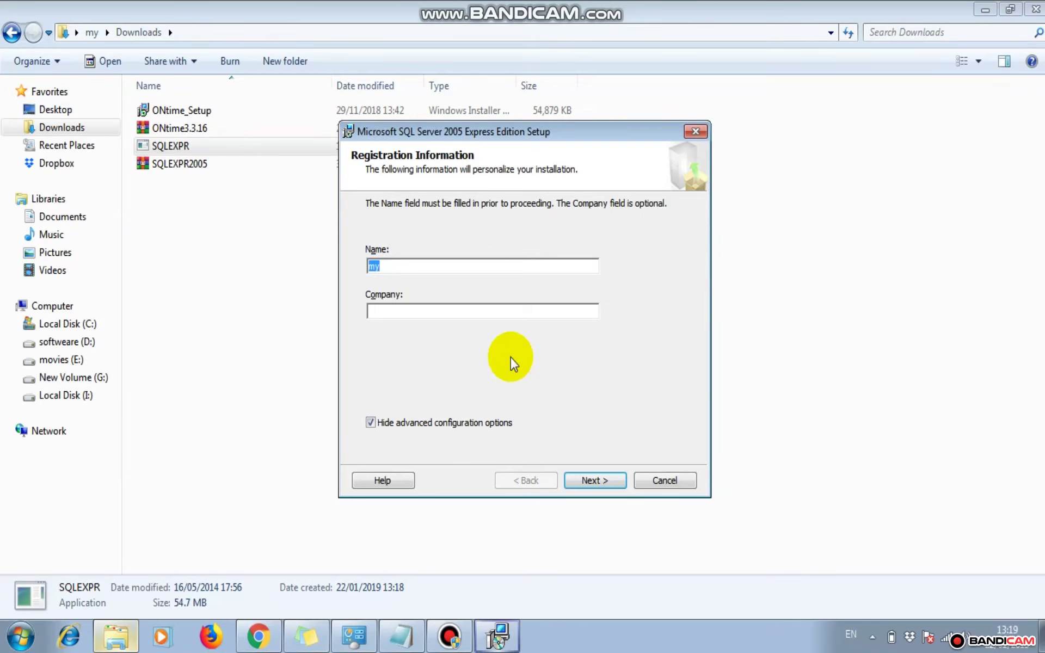
# Show advanced options and set Client Components to install the entire feature
pyautogui.click(453, 420)
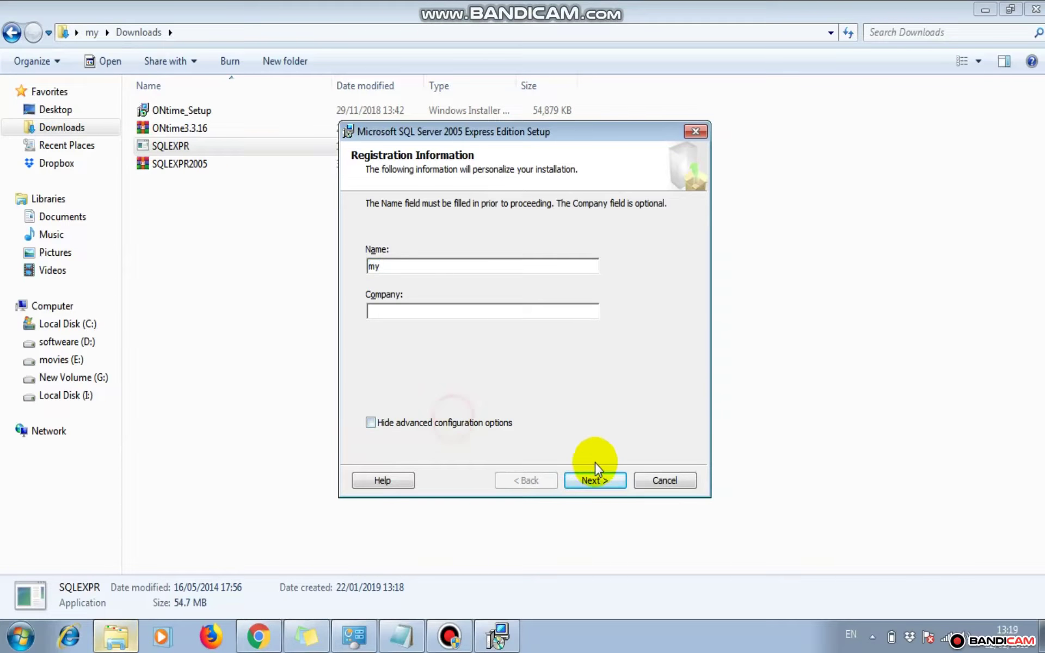
pyautogui.click(592, 479)
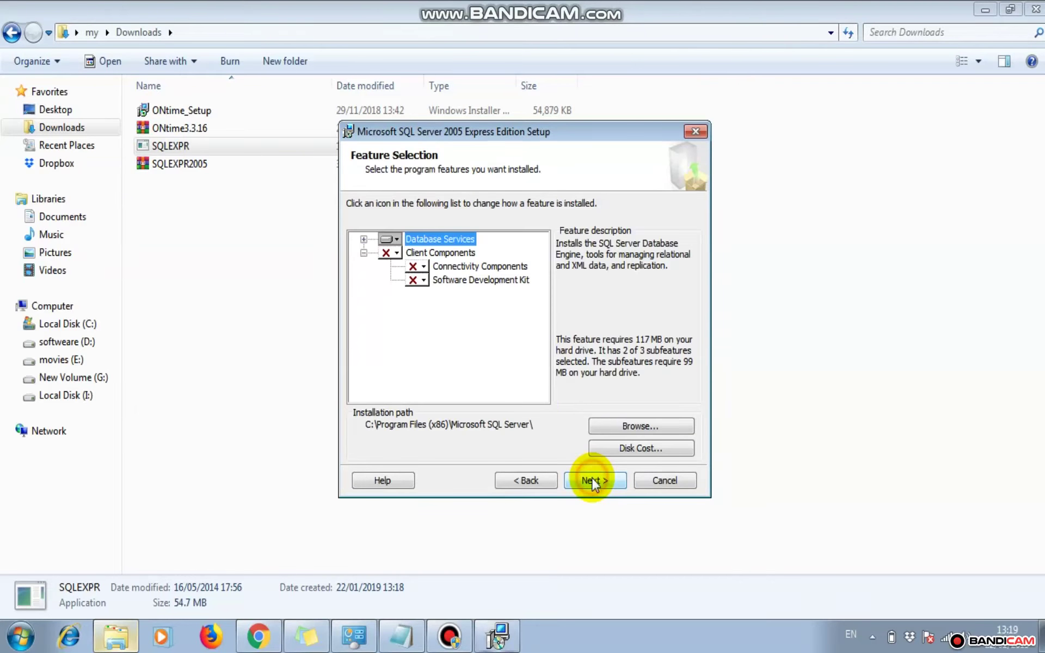
pyautogui.click(395, 253)
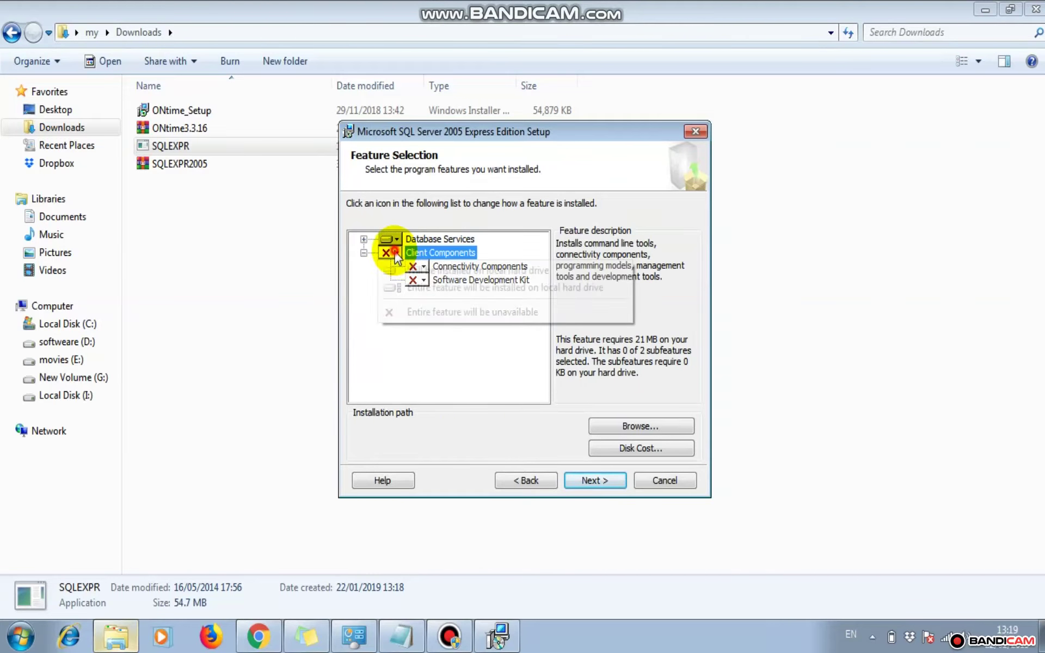
pyautogui.click(442, 288)
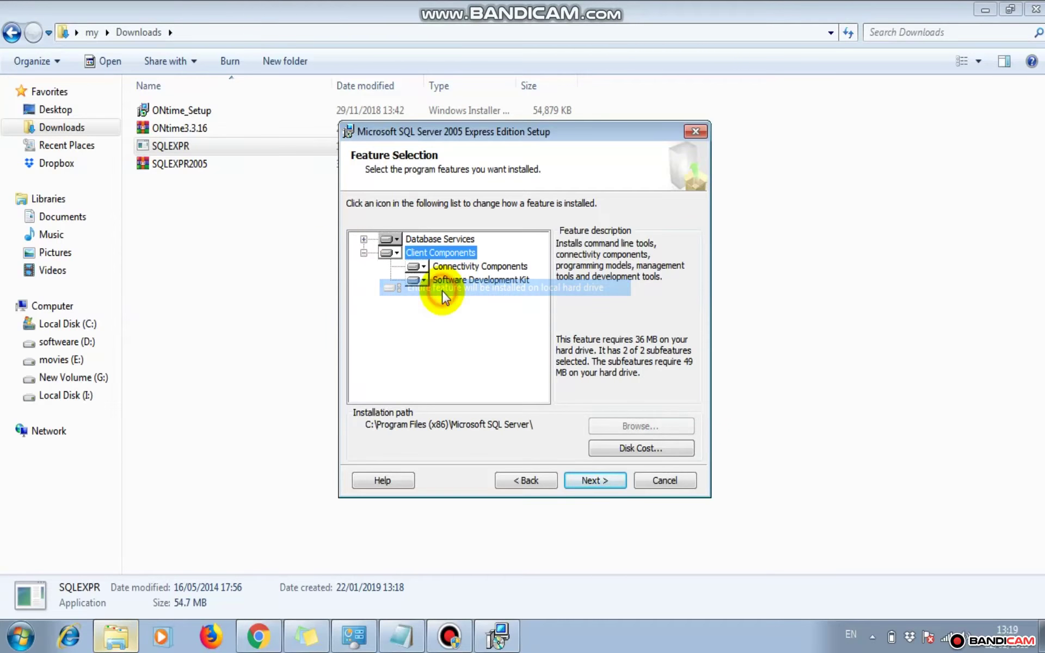
pyautogui.click(579, 480)
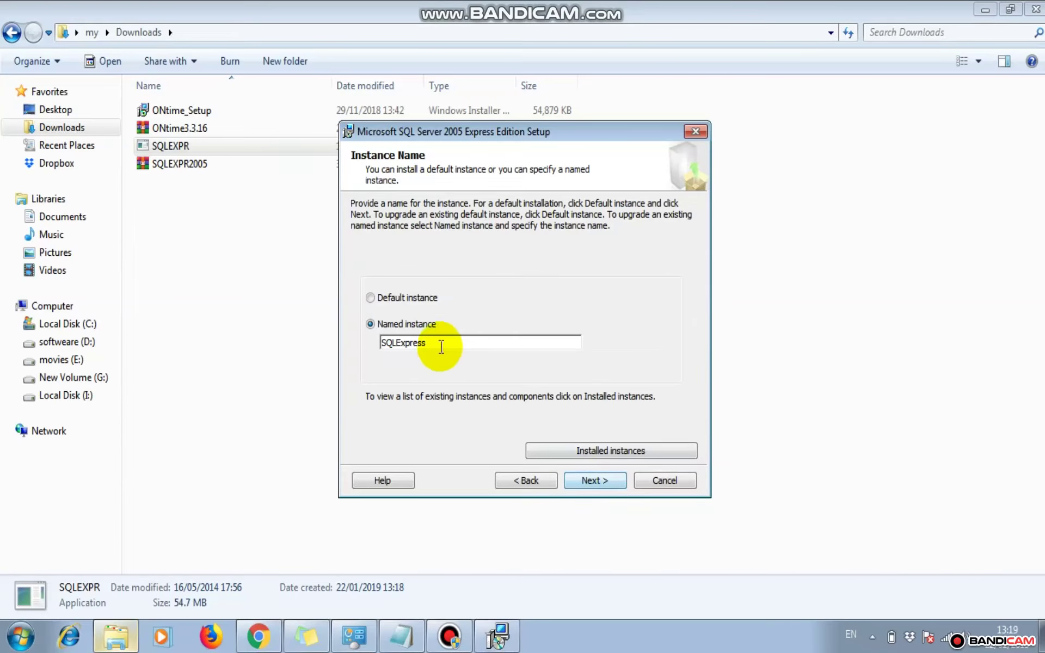
# Replace the SQLExpress named instance with 'ontime'
pyautogui.click(442, 349)
pyautogui.press('BackSpace')
pyautogui.press('BackSpace')
pyautogui.press('BackSpace')
pyautogui.press('BackSpace')
pyautogui.press('BackSpace')
pyautogui.press('BackSpace')
pyautogui.press('BackSpace')
pyautogui.press('BackSpace')
pyautogui.press('BackSpace')
pyautogui.write('onti')
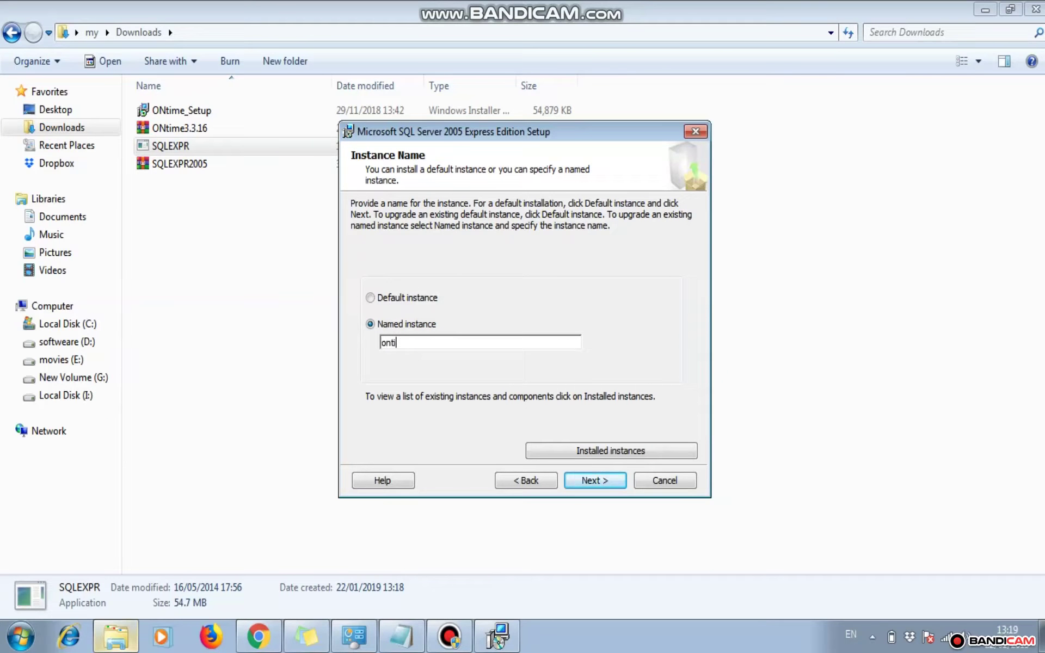
pyautogui.write('me')
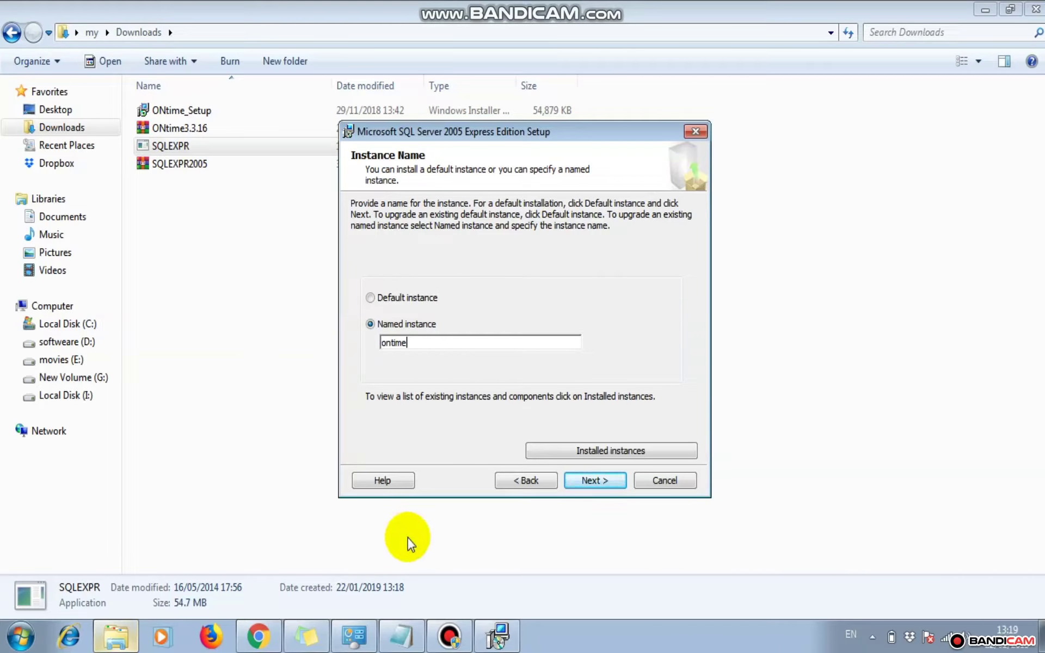
# Note 'ontime' in Notepad, then accept the instance name and default service account
pyautogui.click(401, 636)
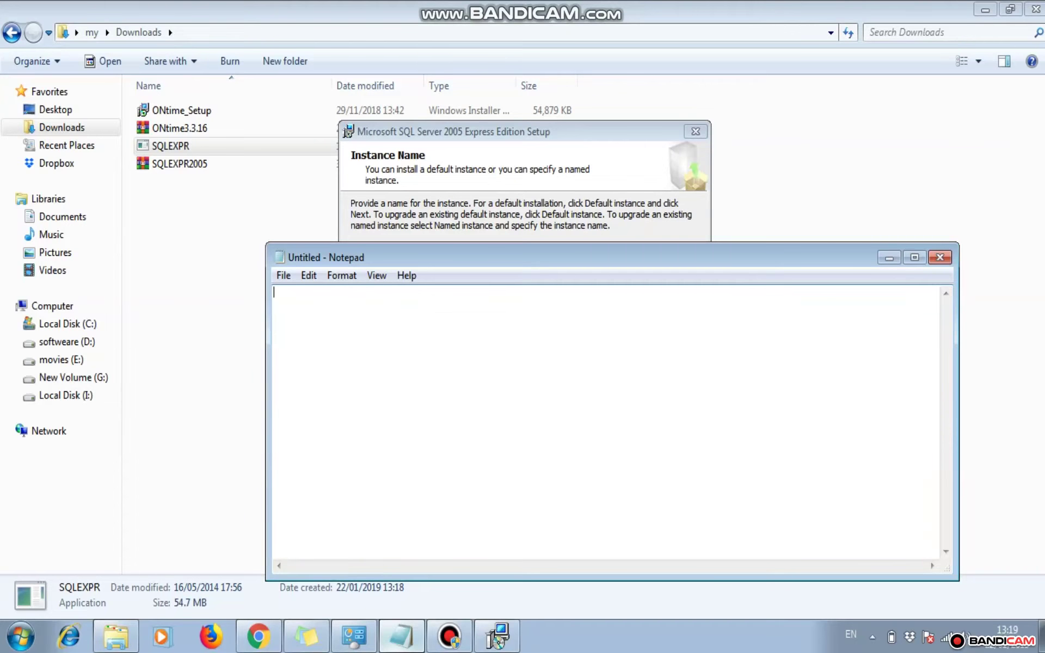
pyautogui.write('ontime')
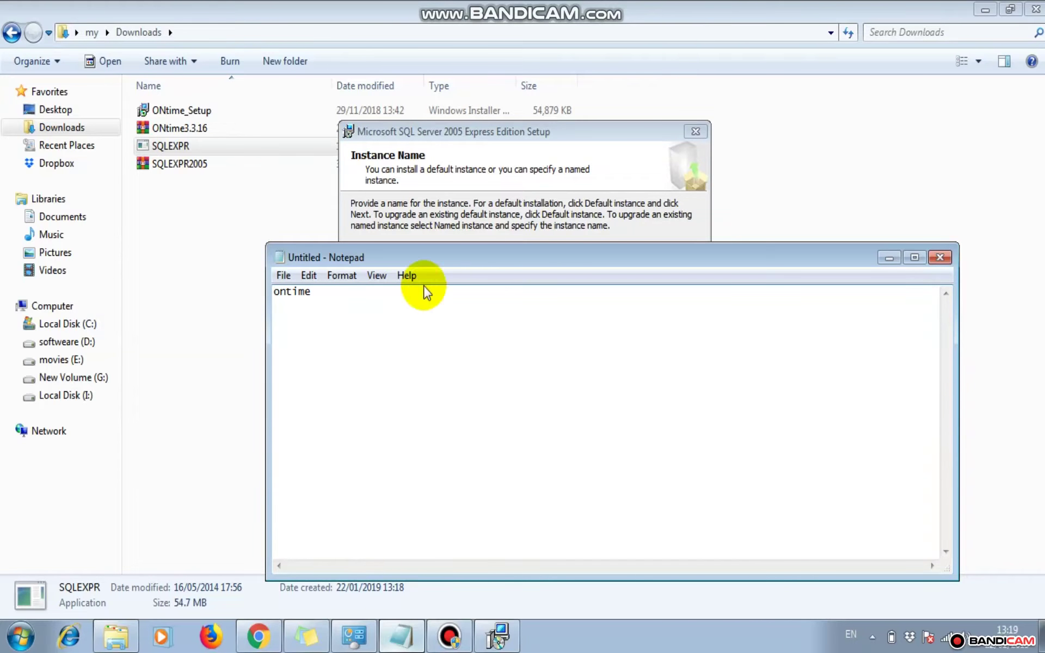
pyautogui.click(581, 153)
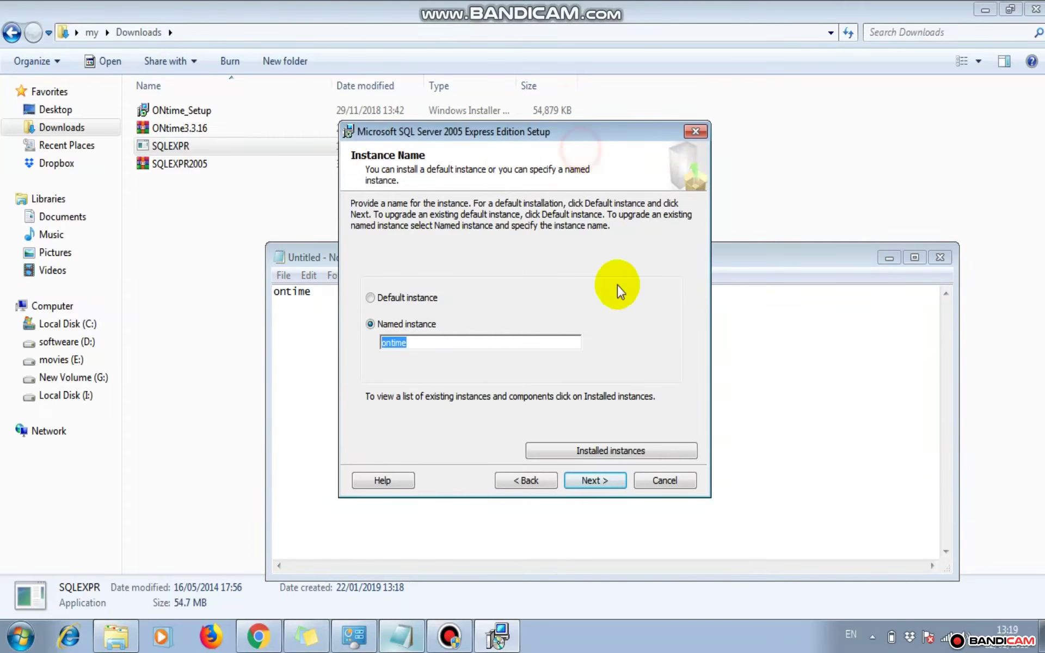
pyautogui.click(591, 481)
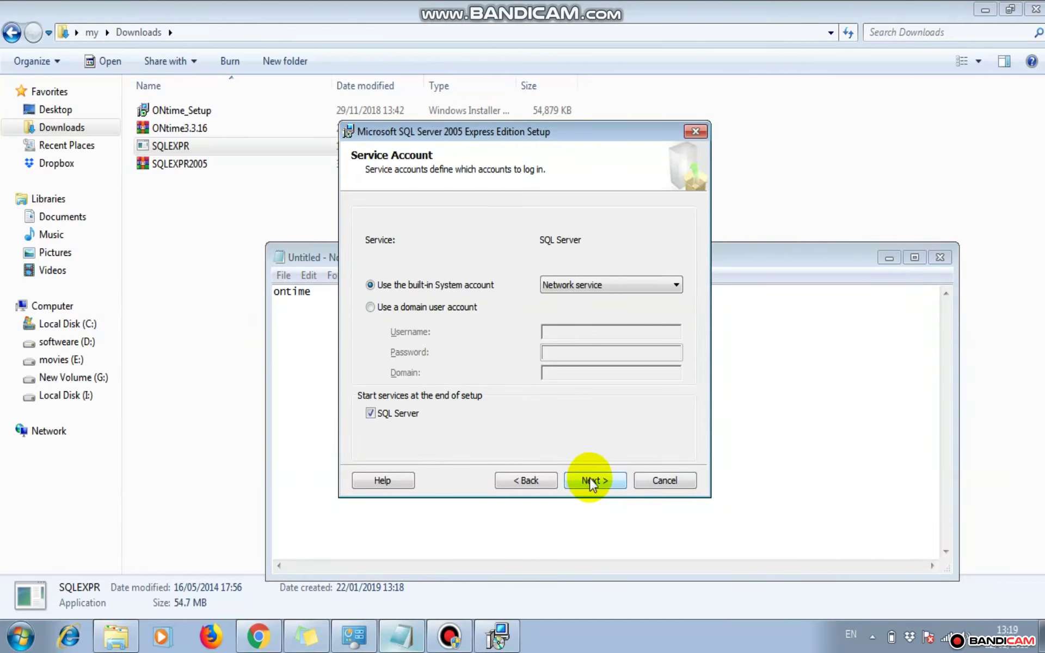
pyautogui.click(592, 481)
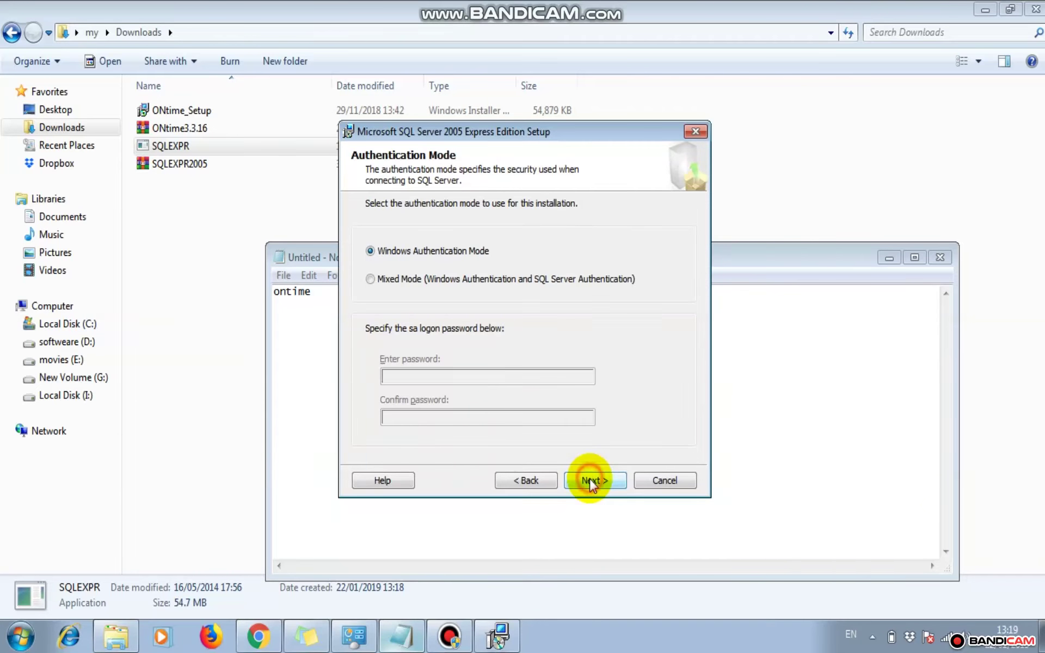
# Switch to mixed-mode authentication, note the sa password in Notepad, and enter and confirm it
pyautogui.click(417, 280)
pyautogui.click(334, 322)
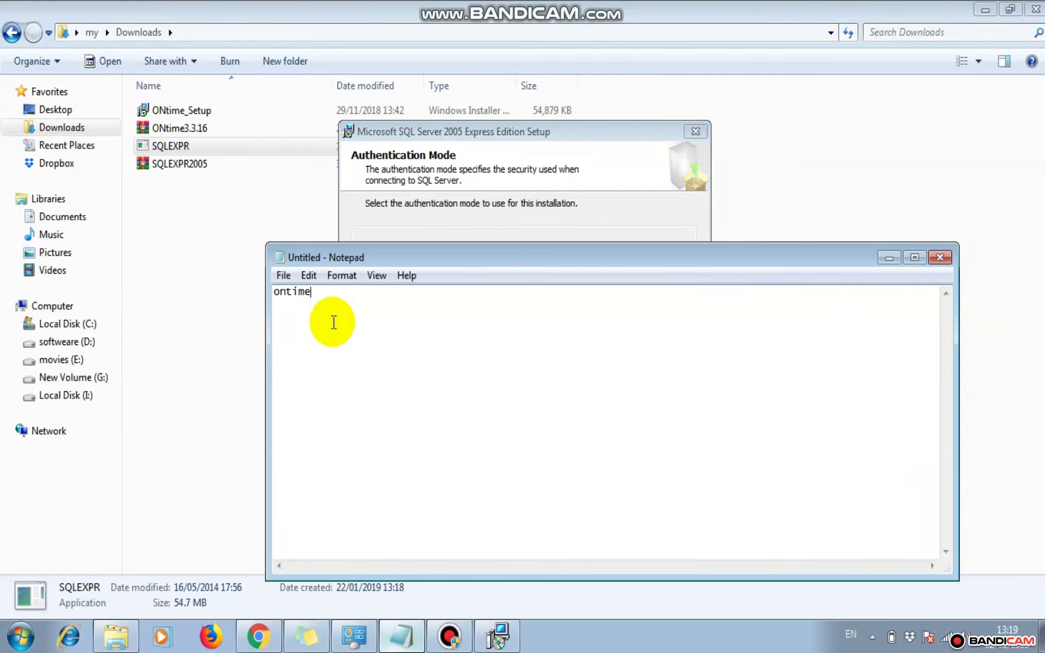
pyautogui.write('s')
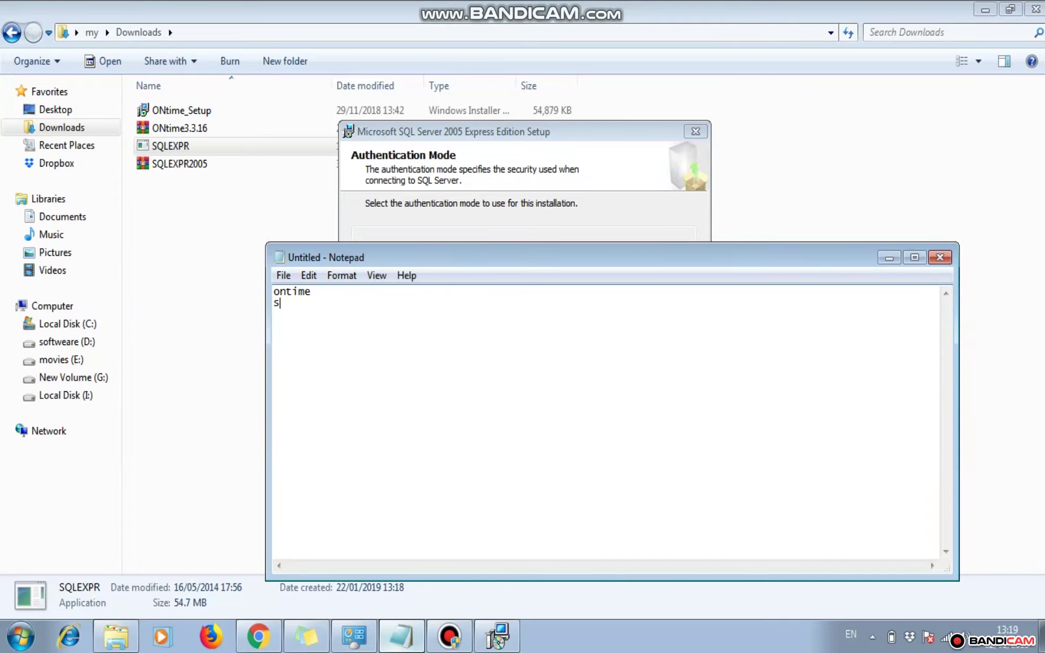
pyautogui.write('ss')
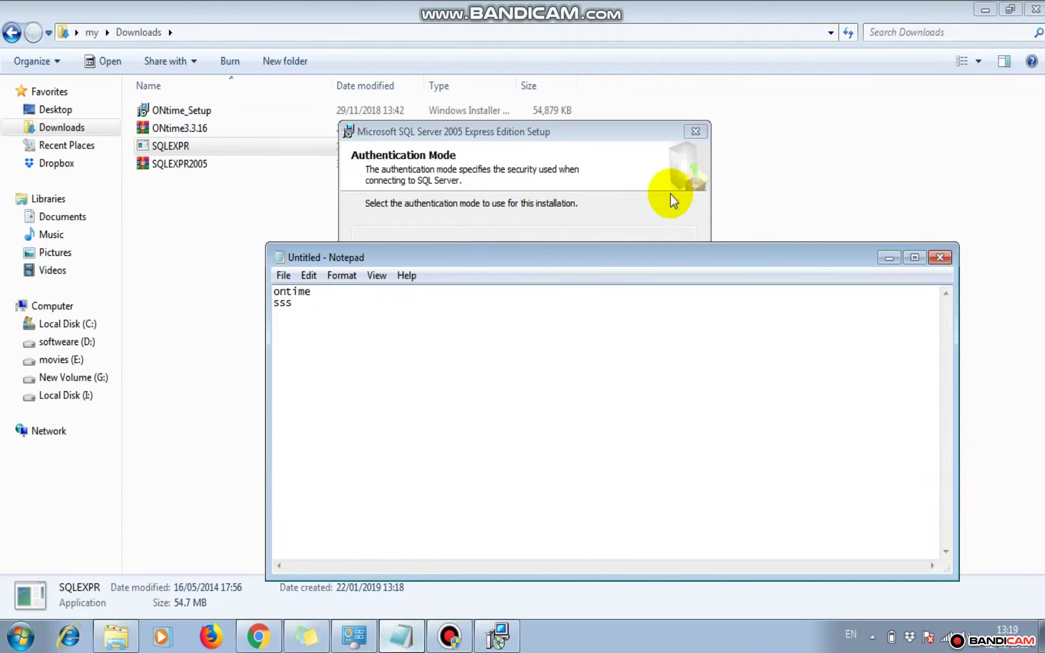
pyautogui.click(670, 196)
pyautogui.click(475, 376)
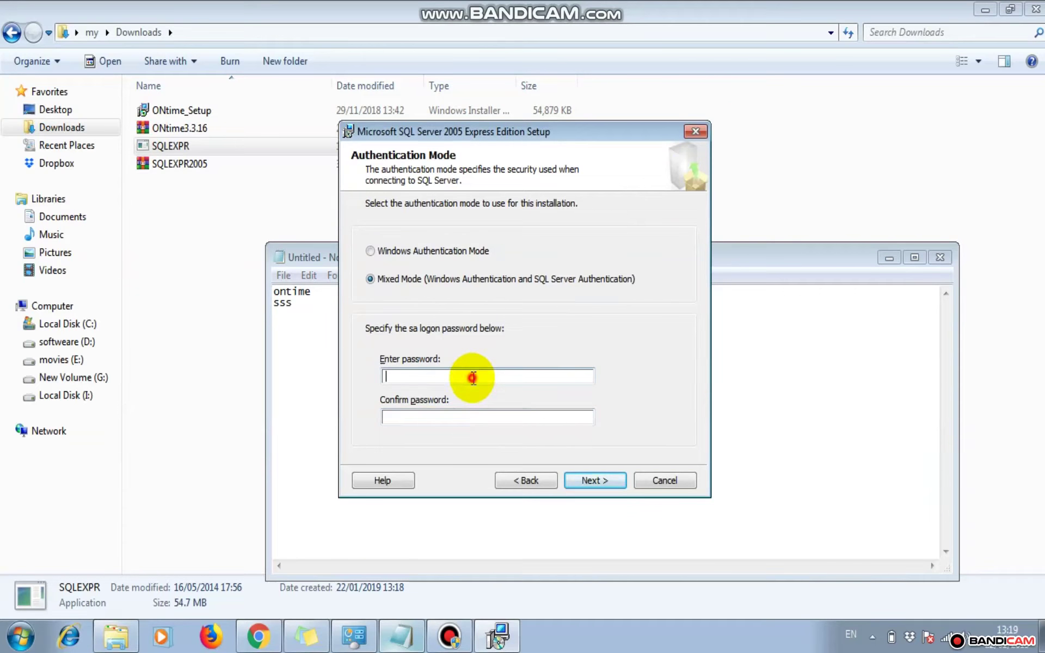
pyautogui.write('s')
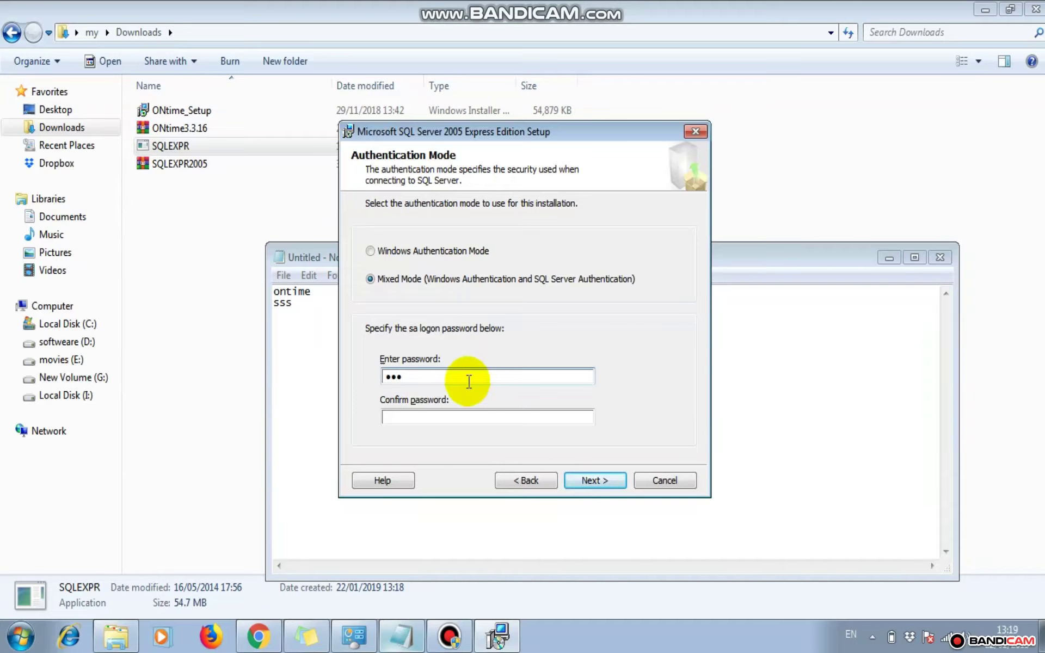
pyautogui.click(462, 416)
pyautogui.write('ss')
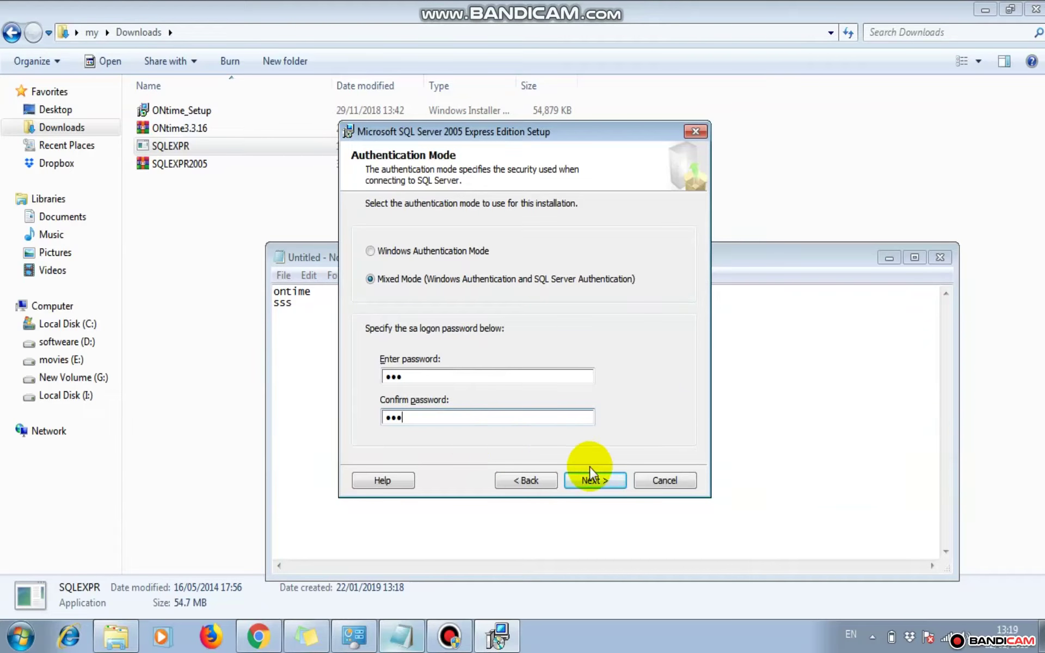
# Keep the default collation and add the installing user to the administrator role
pyautogui.click(595, 481)
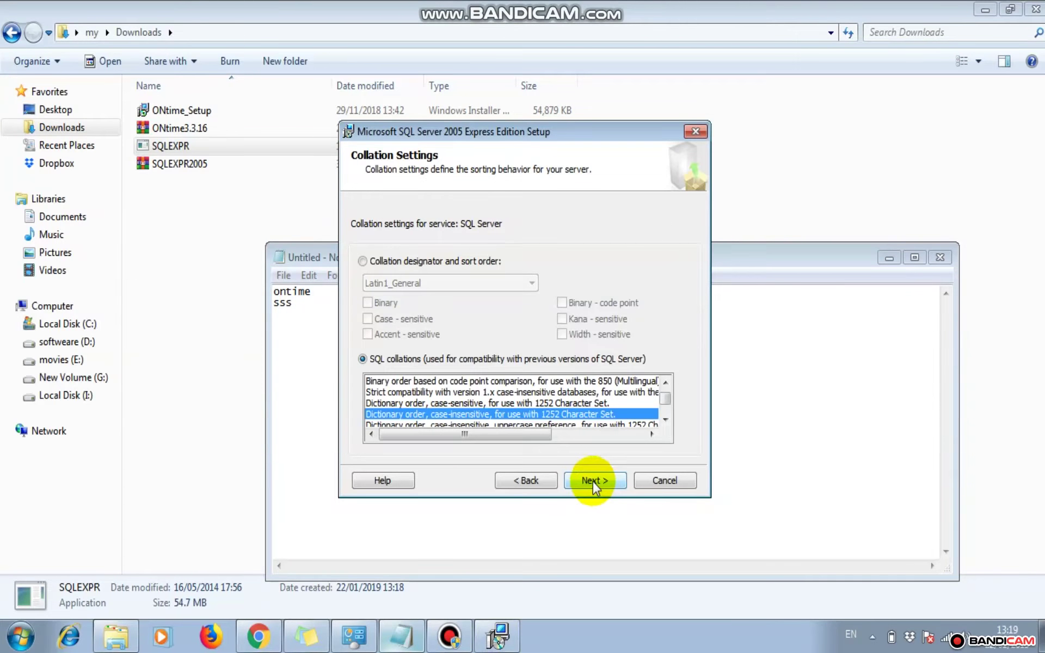
pyautogui.click(593, 479)
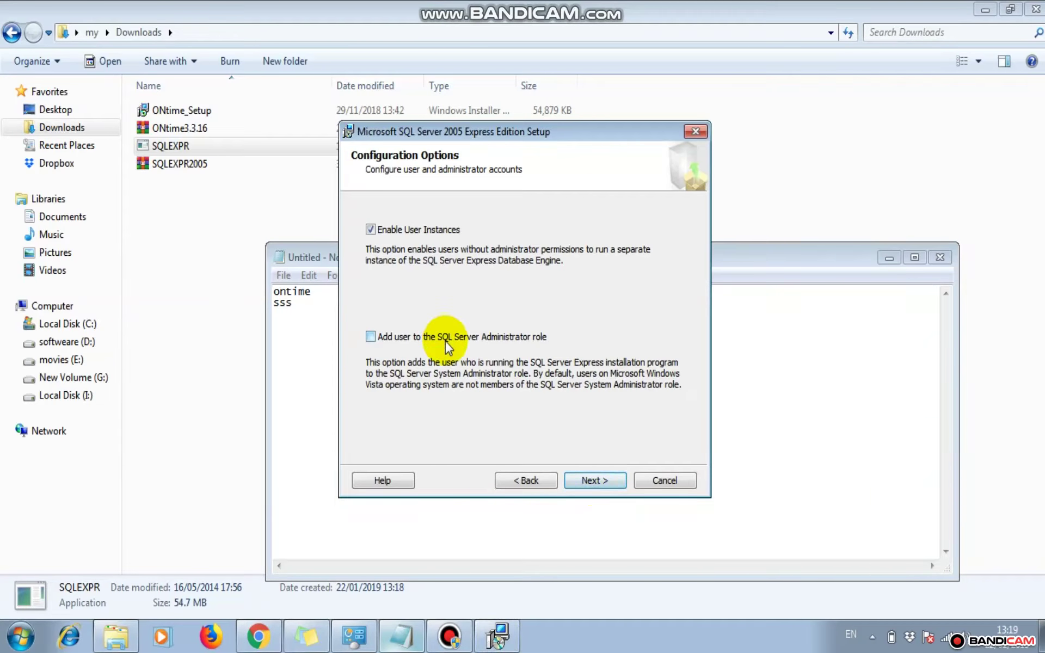
pyautogui.click(446, 338)
pyautogui.click(596, 482)
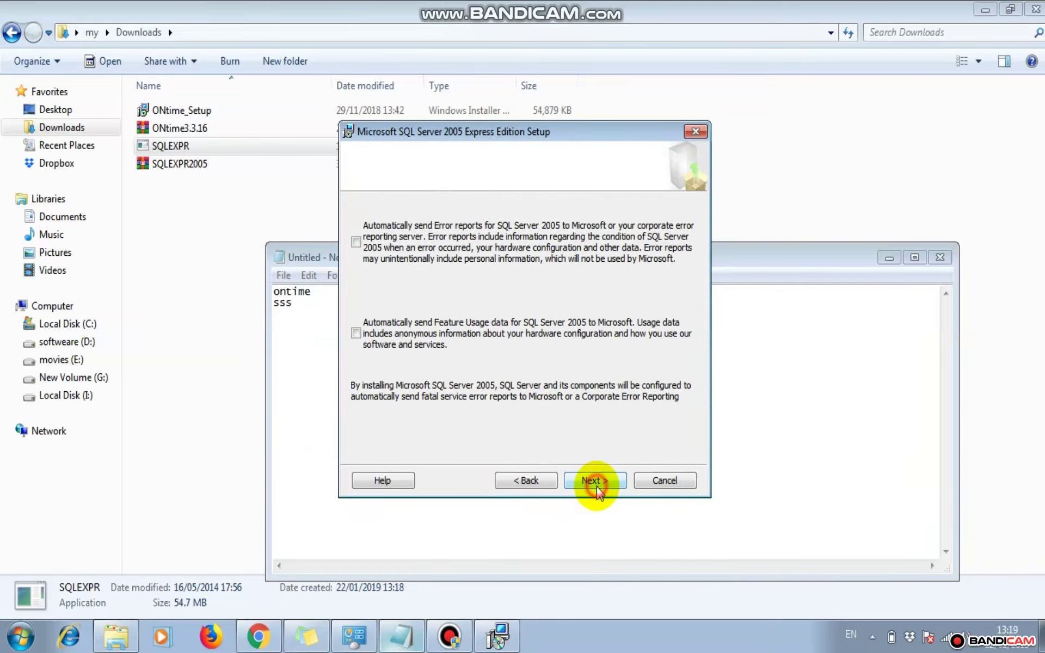
# Opt in to sending both error reports and feature usage data
pyautogui.click(486, 335)
pyautogui.click(543, 237)
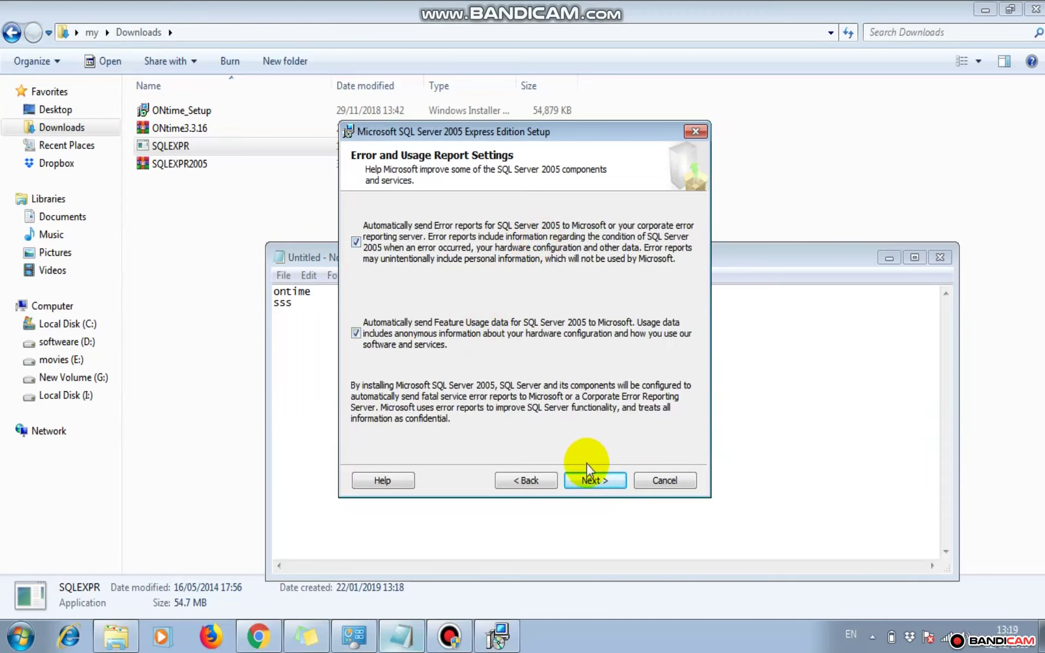
pyautogui.click(582, 478)
# Install SQL Server Express and close Setup once it completes
pyautogui.click(582, 478)
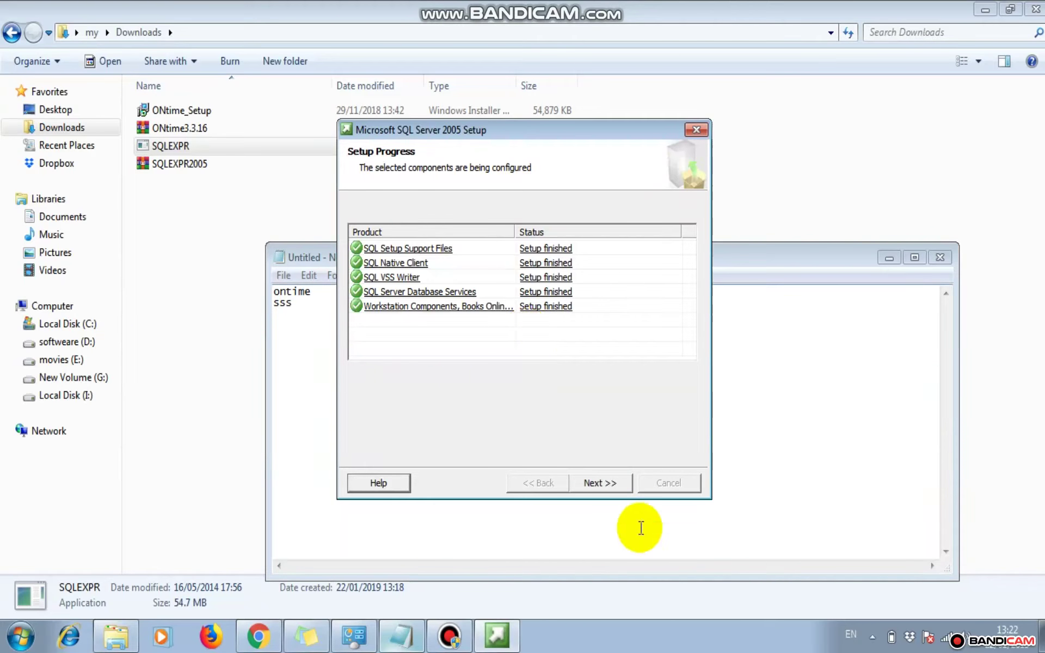
pyautogui.click(595, 483)
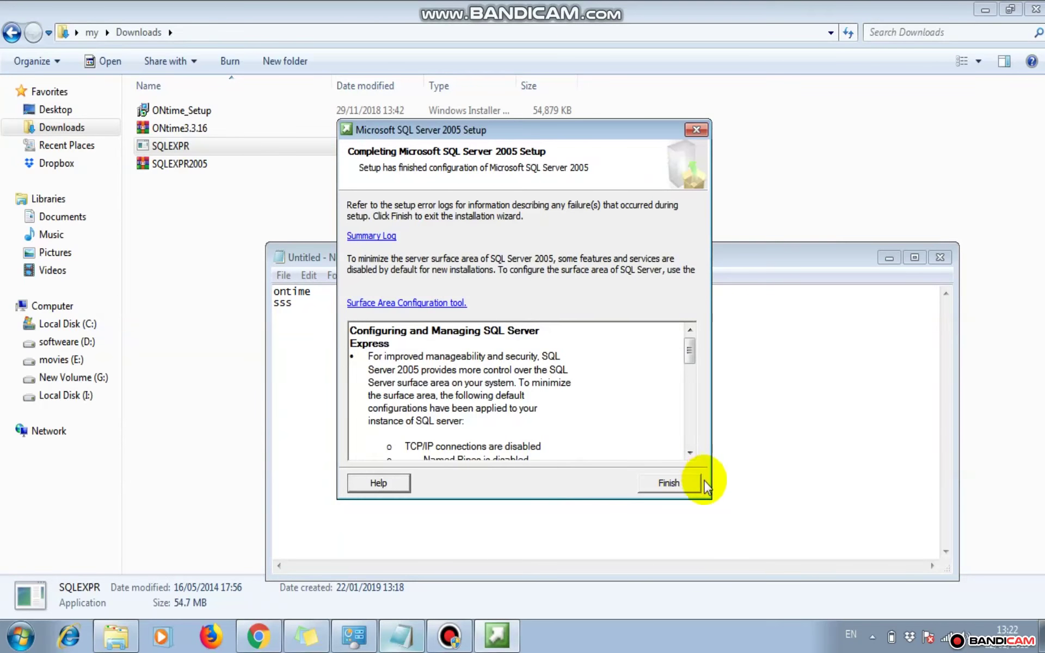
pyautogui.click(675, 484)
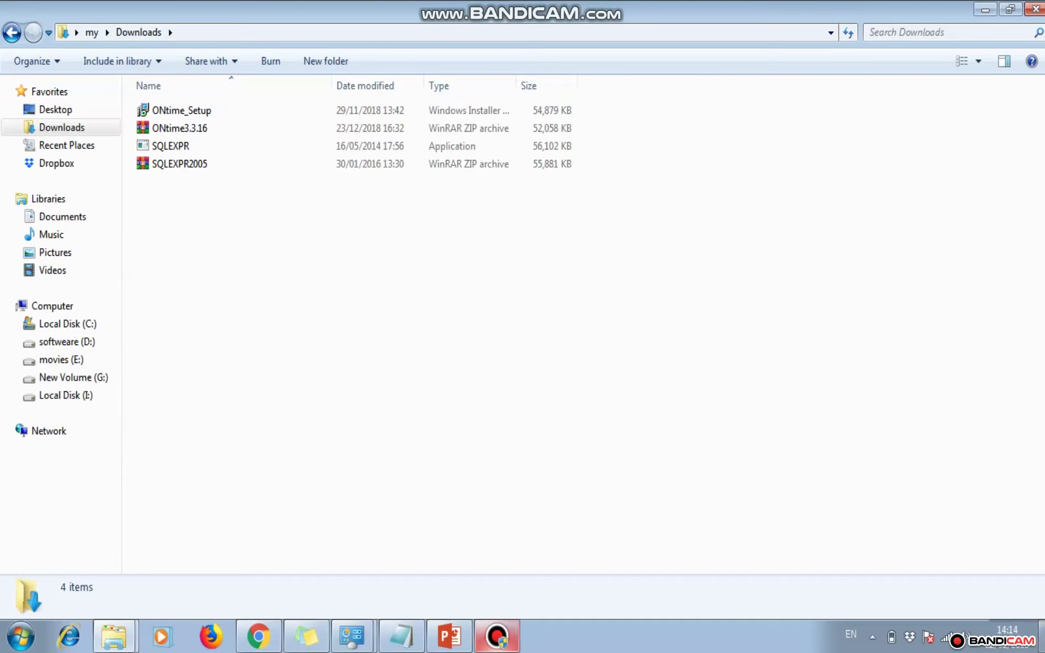
# Show and refresh the desktop, then launch ONtime Attendance from its desktop shortcut
pyautogui.click(1041, 636)
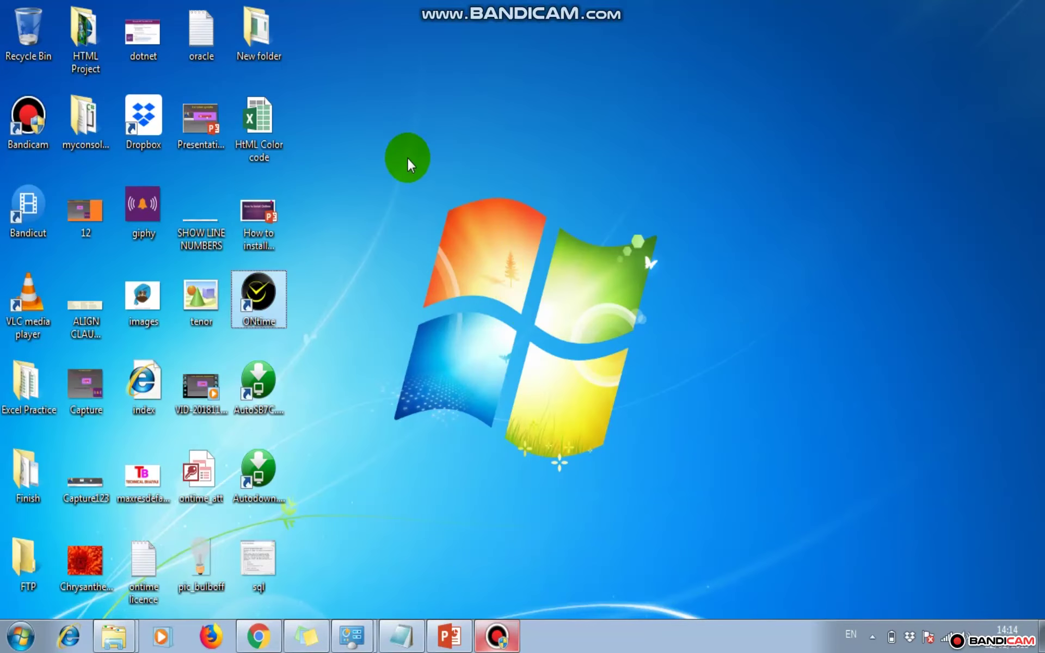
pyautogui.rightClick(409, 159)
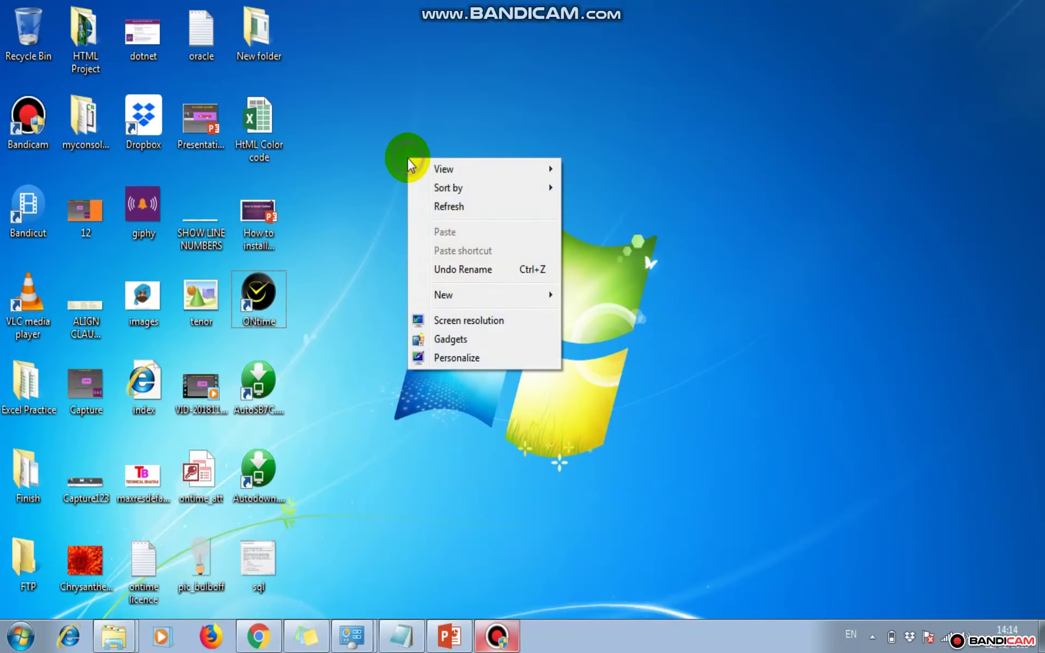
pyautogui.click(449, 207)
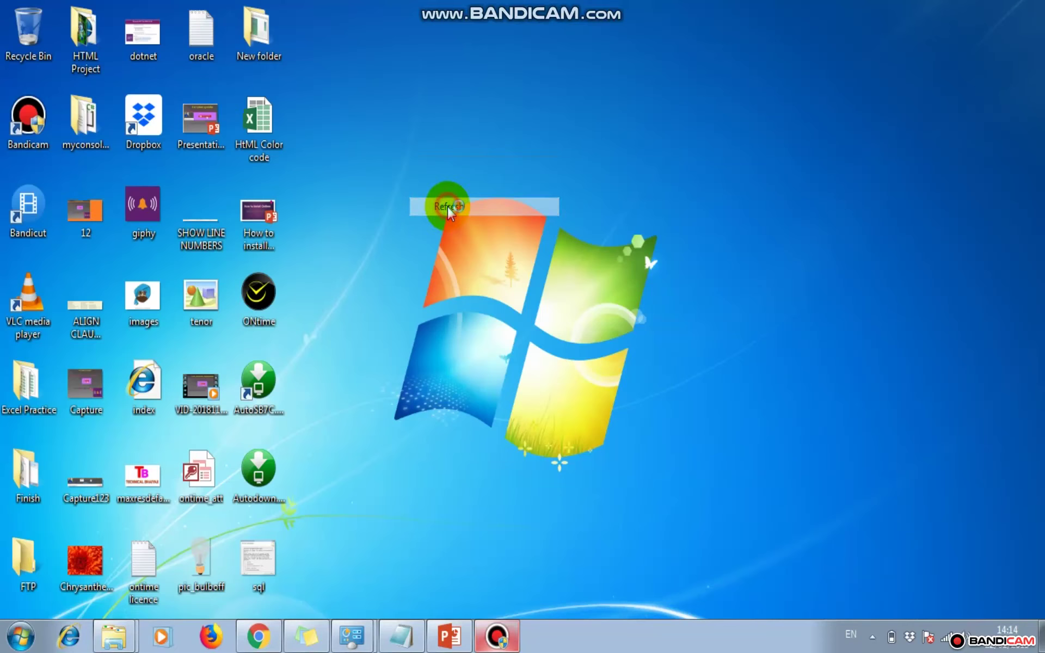
pyautogui.rightClick(271, 287)
pyautogui.click(307, 298)
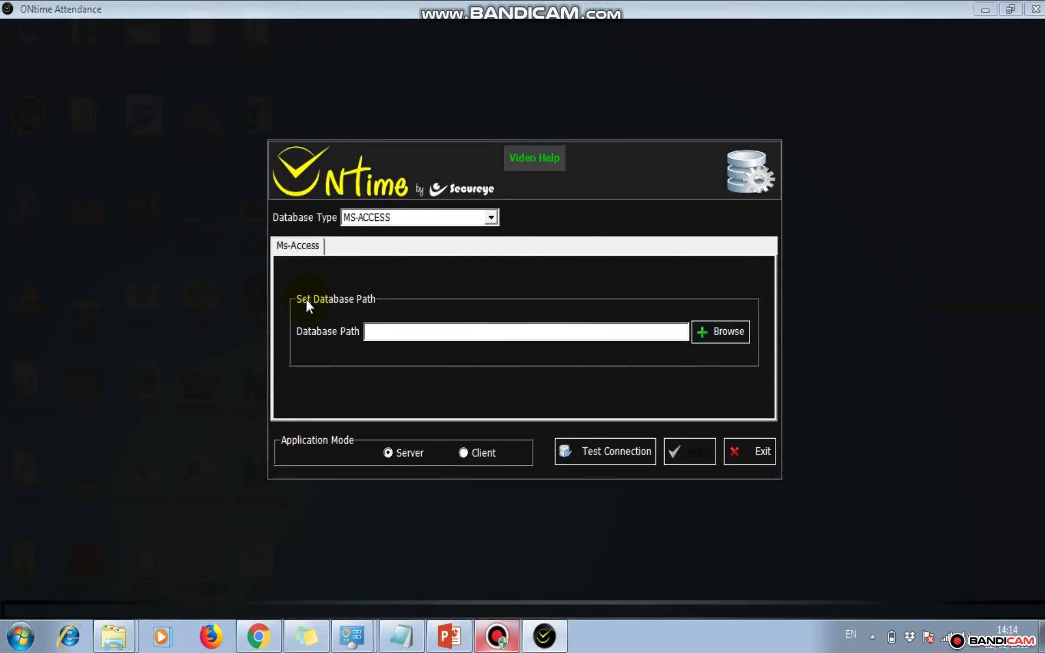
# Set Database Type to SQL SERVER and Instance to YES
pyautogui.click(493, 219)
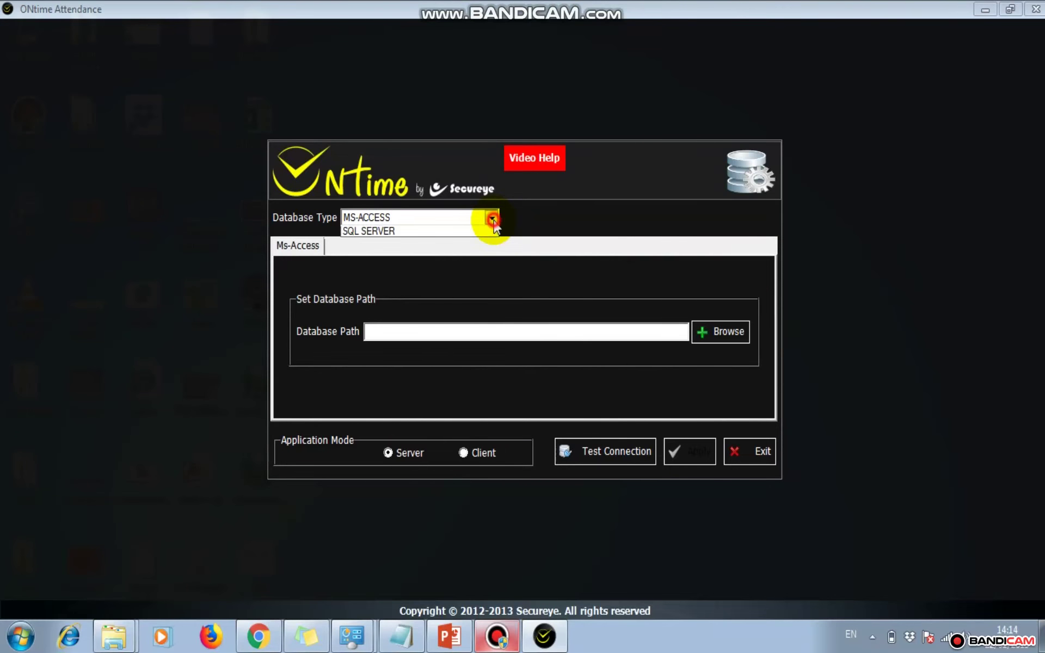
pyautogui.click(405, 248)
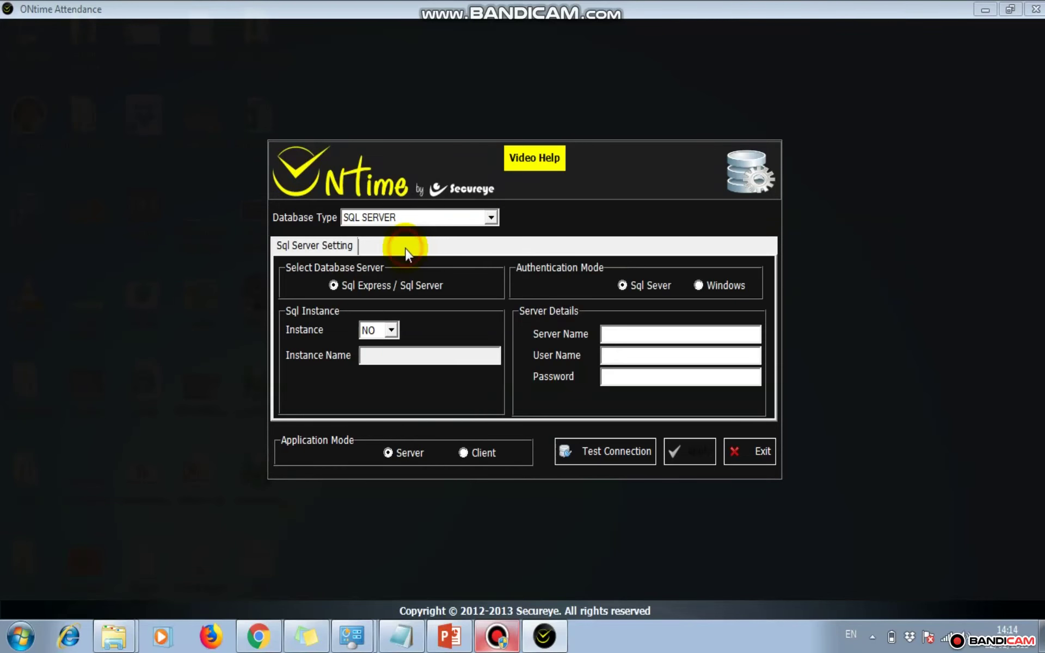
pyautogui.click(392, 330)
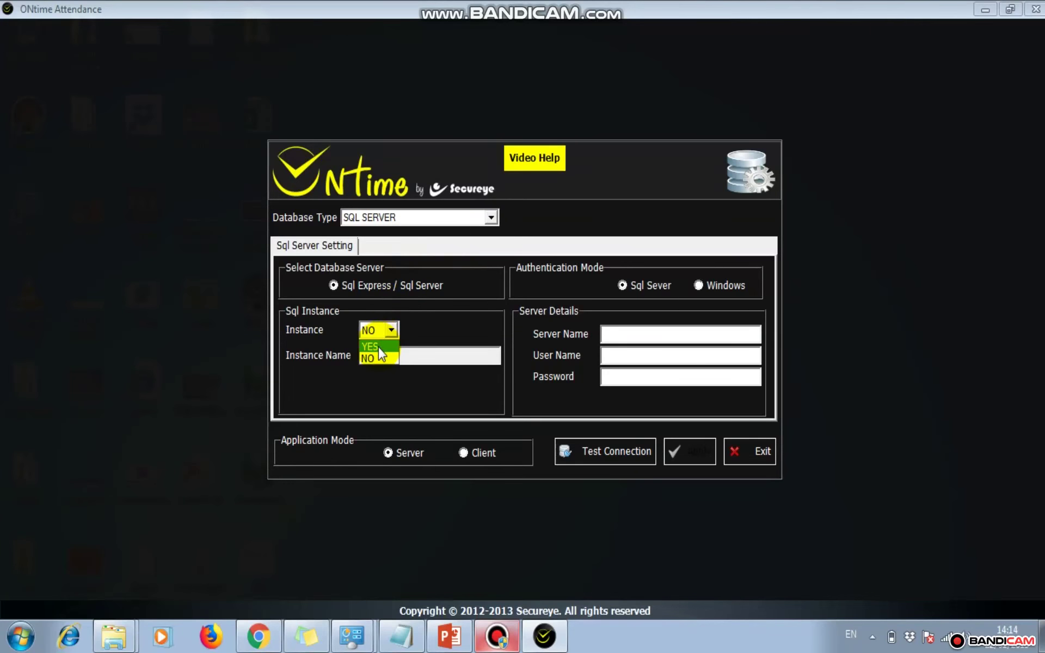
pyautogui.click(378, 348)
pyautogui.click(377, 357)
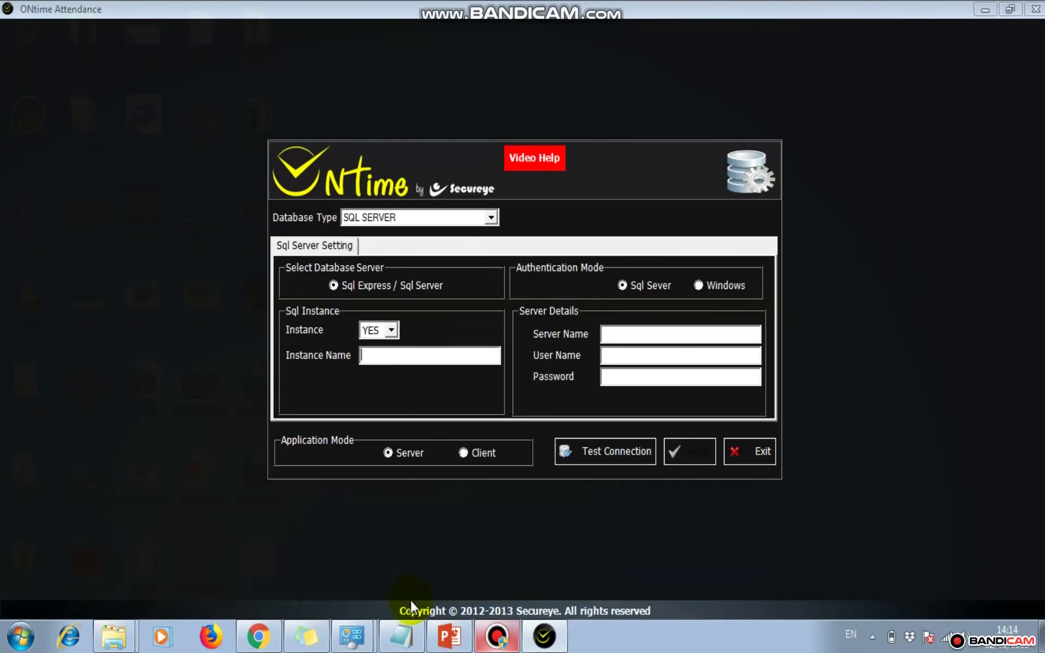
# Enter the instance name ontime, checked against the Notepad notes
pyautogui.click(405, 636)
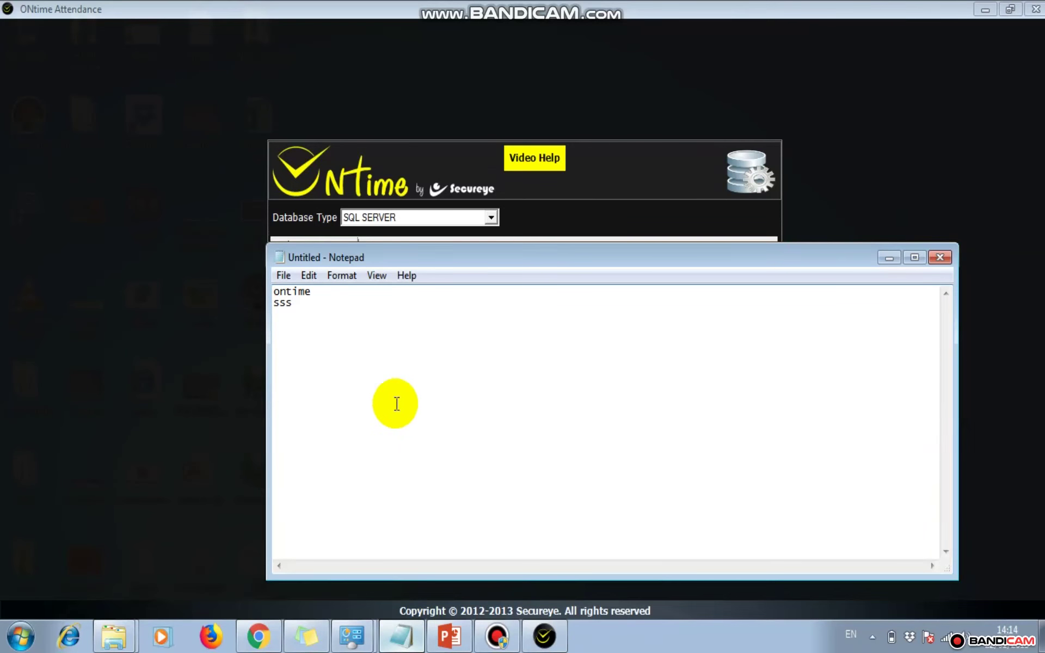
pyautogui.doubleClick(305, 291)
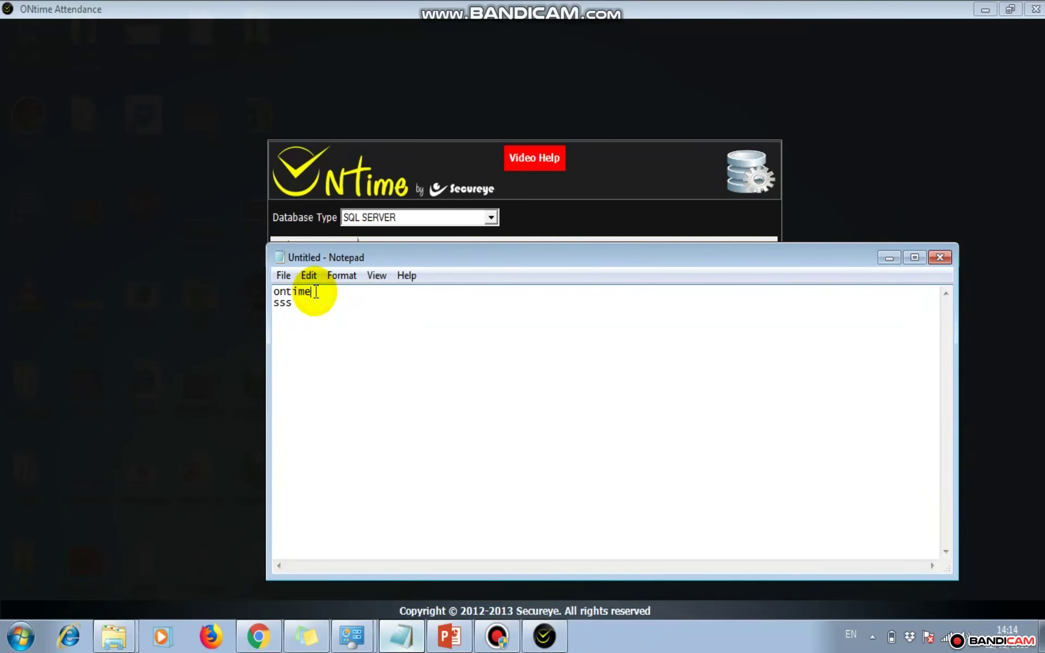
pyautogui.click(244, 284)
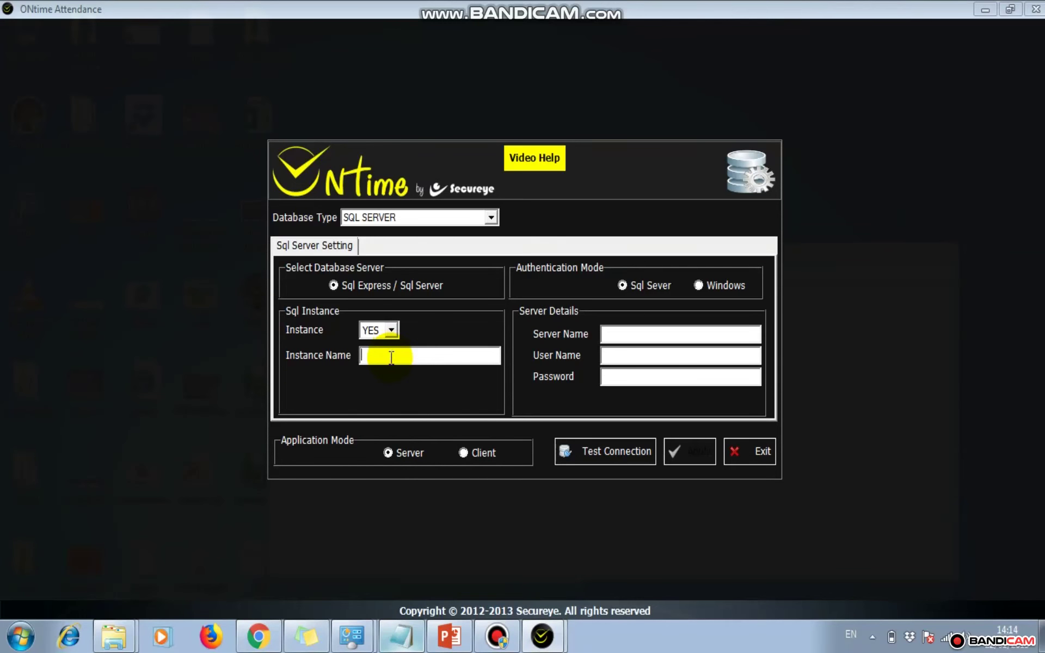
pyautogui.write('ontime')
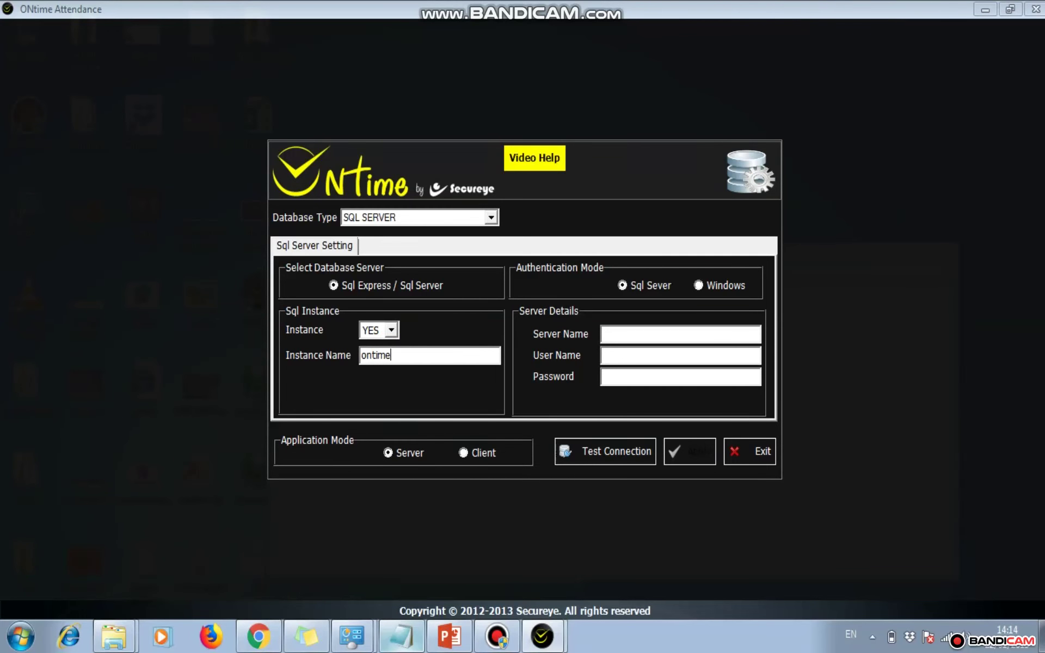
pyautogui.click(621, 333)
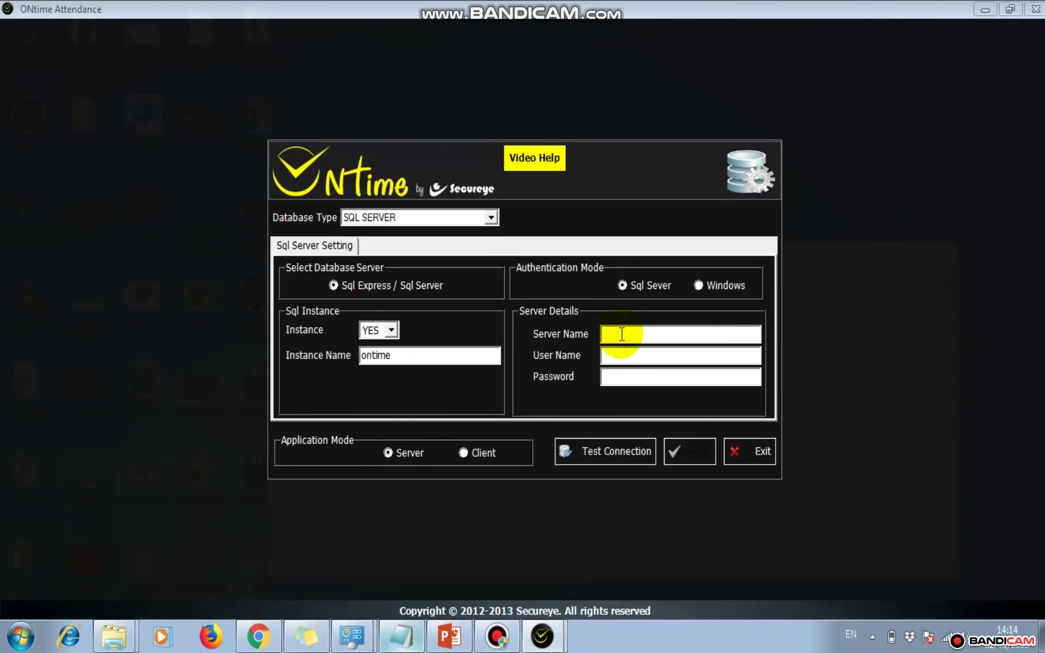
# Open the Computer's system properties and its Computer Name Changes dialog
pyautogui.click(26, 644)
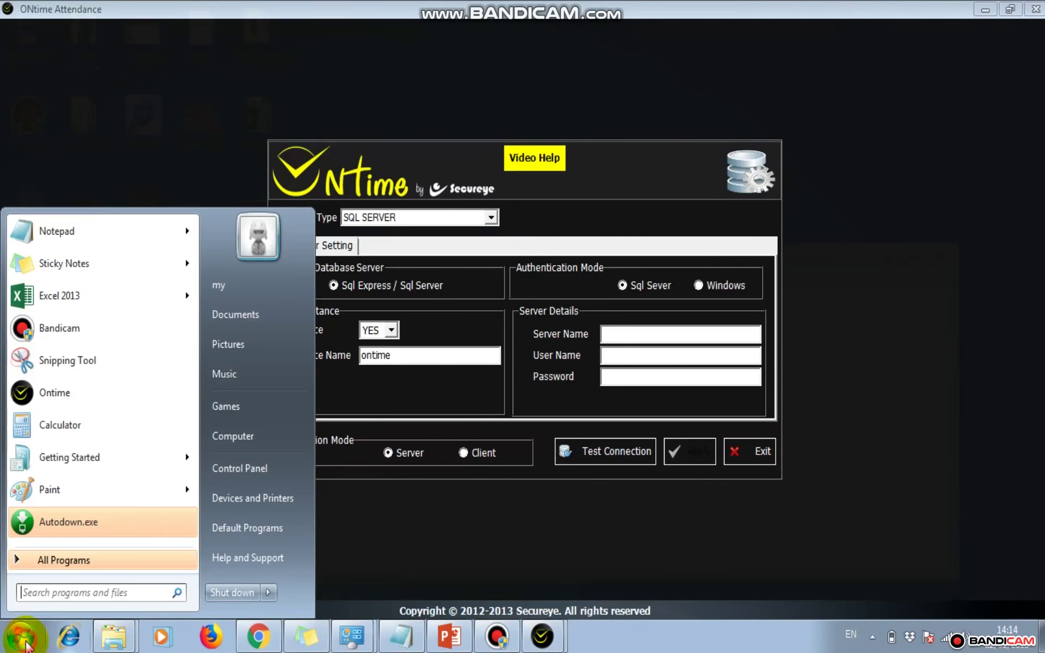
pyautogui.rightClick(251, 437)
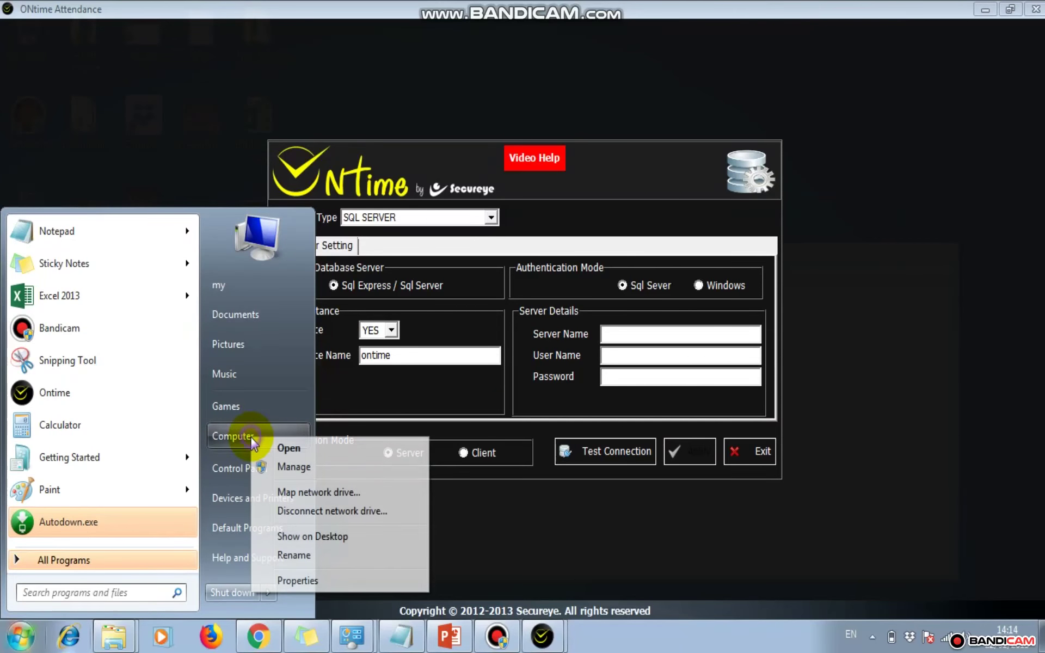
pyautogui.click(297, 581)
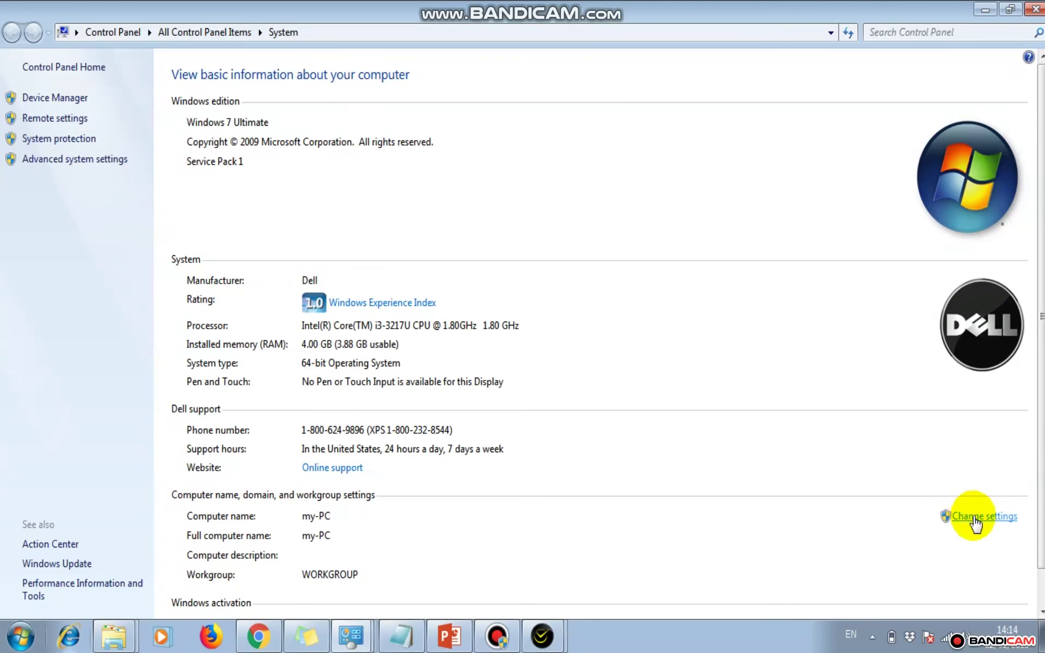
pyautogui.click(964, 515)
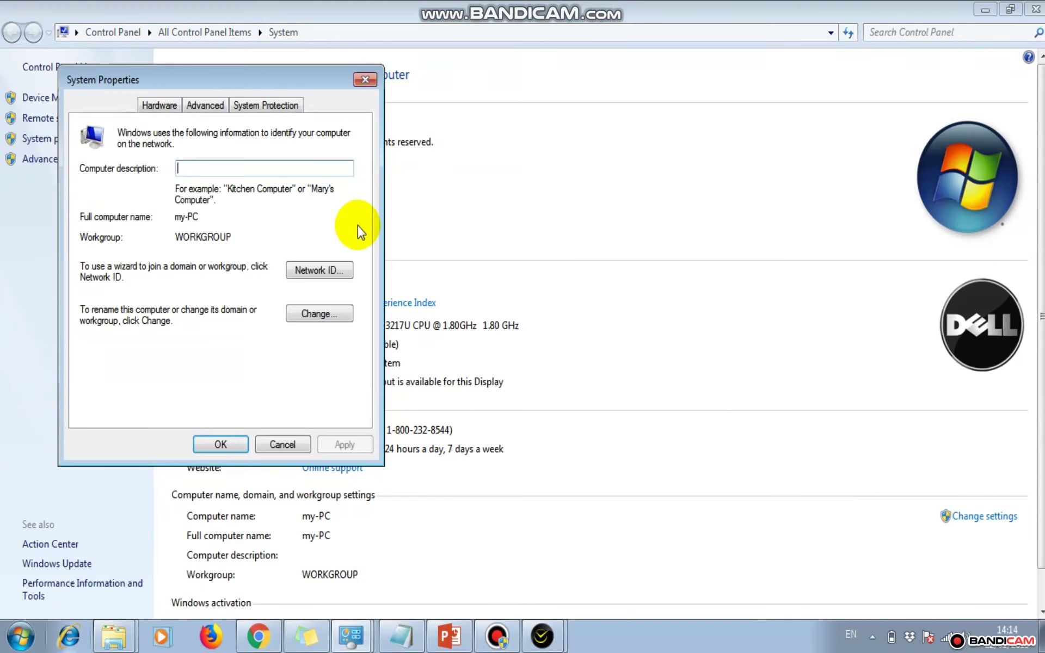
pyautogui.click(316, 321)
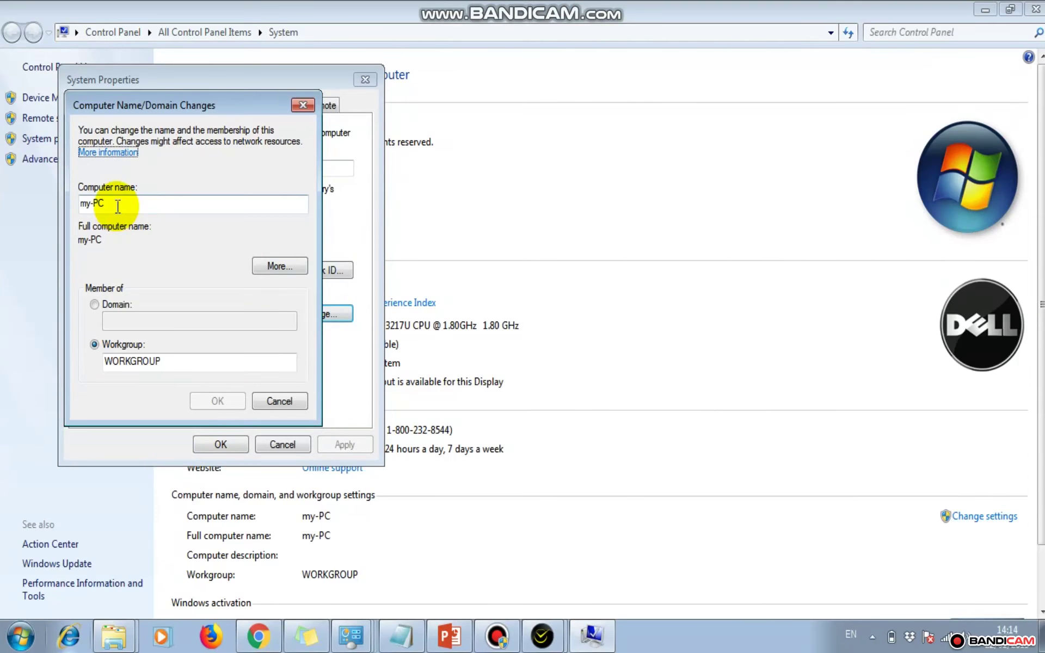
# Copy the computer name my-PC, then cancel and close the System Properties dialogs
pyautogui.moveTo(109, 205); pyautogui.dragTo(51, 205)
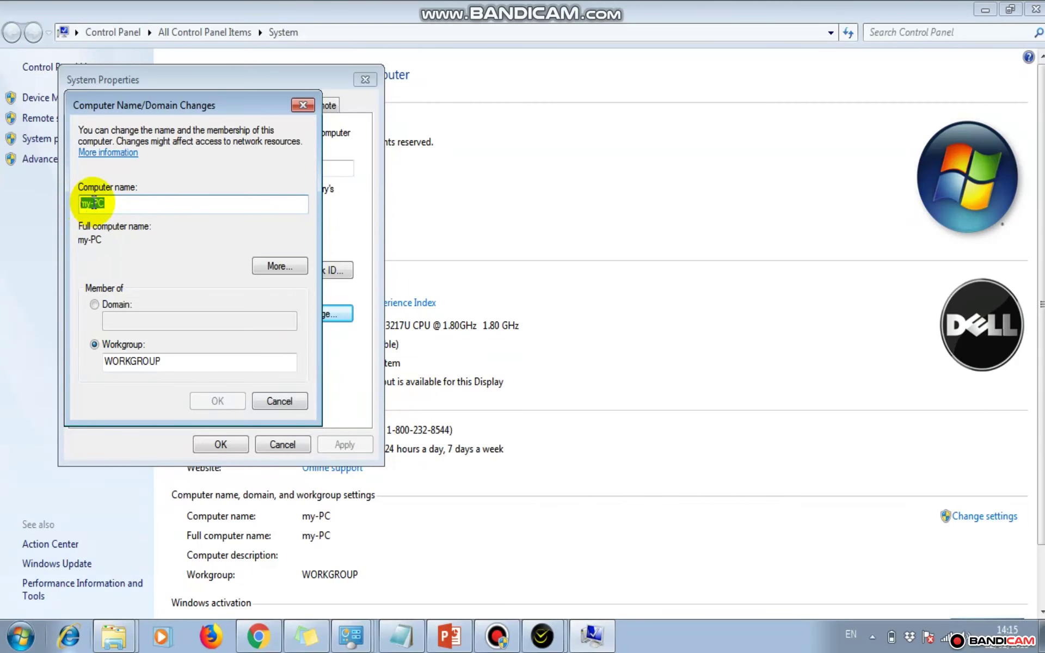
pyautogui.rightClick(92, 202)
pyautogui.click(133, 258)
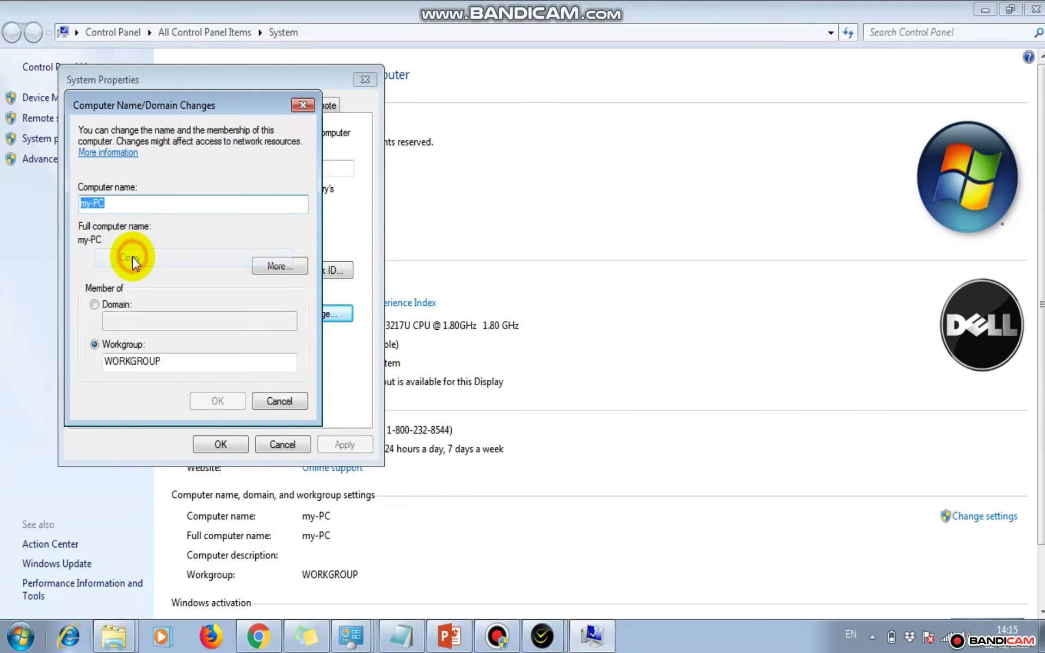
pyautogui.click(289, 405)
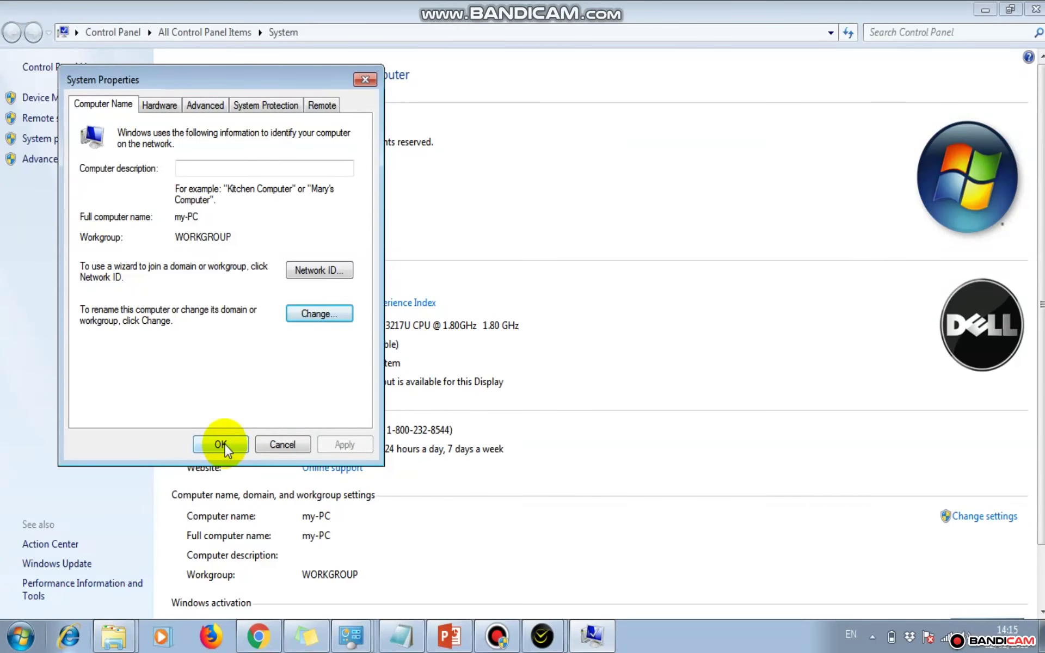
pyautogui.click(222, 444)
# Paste my-PC as the Server Name in ONtime's database configuration
pyautogui.moveTo(547, 634)
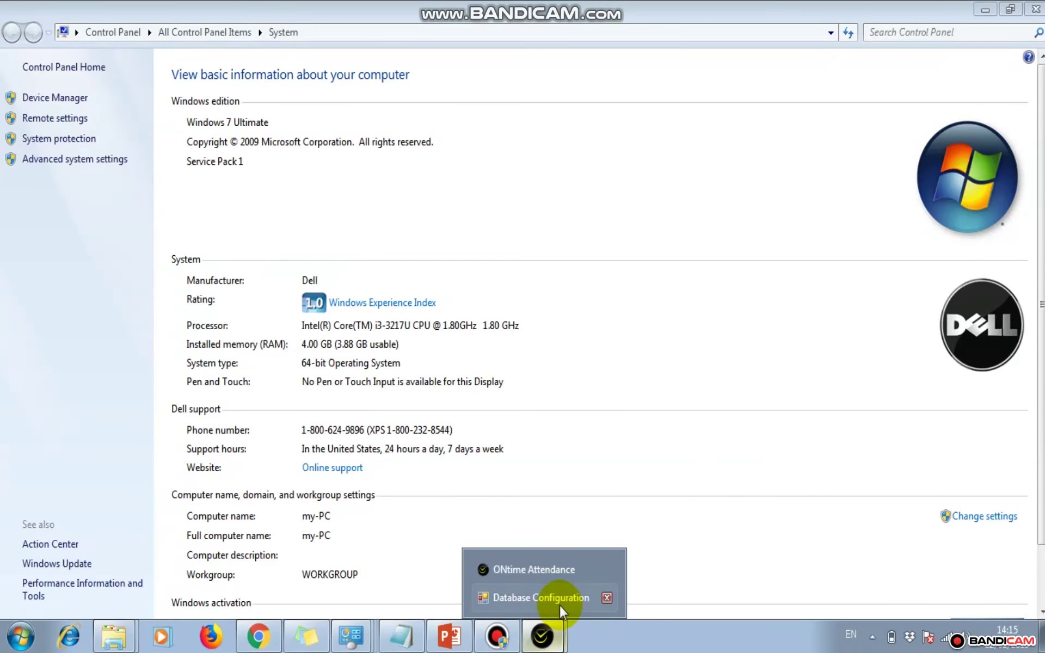
pyautogui.click(560, 603)
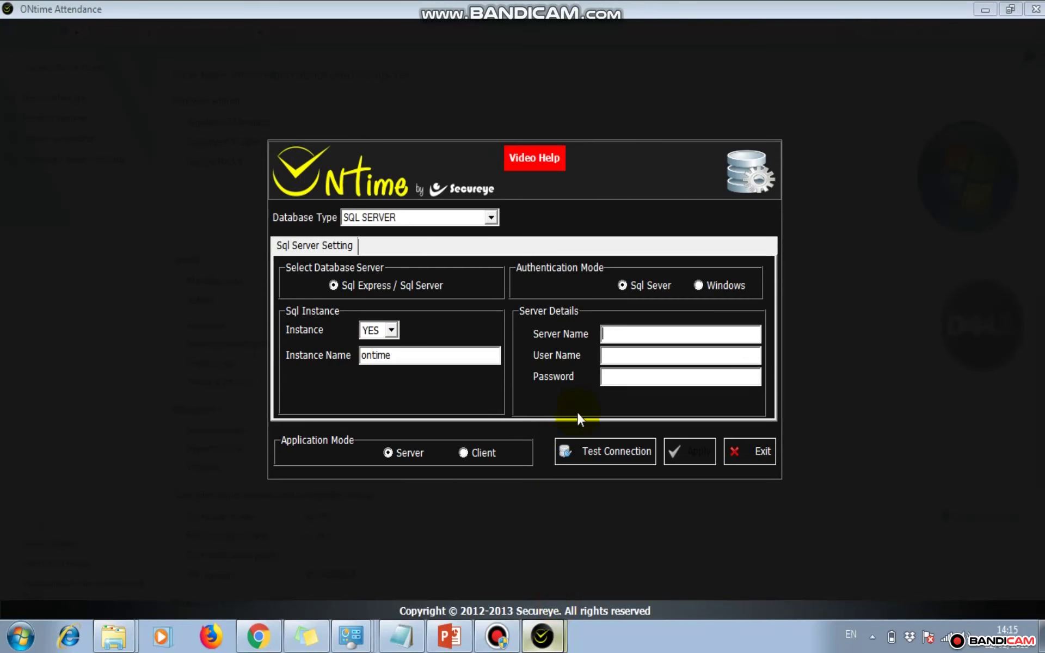
pyautogui.rightClick(621, 336)
pyautogui.click(658, 412)
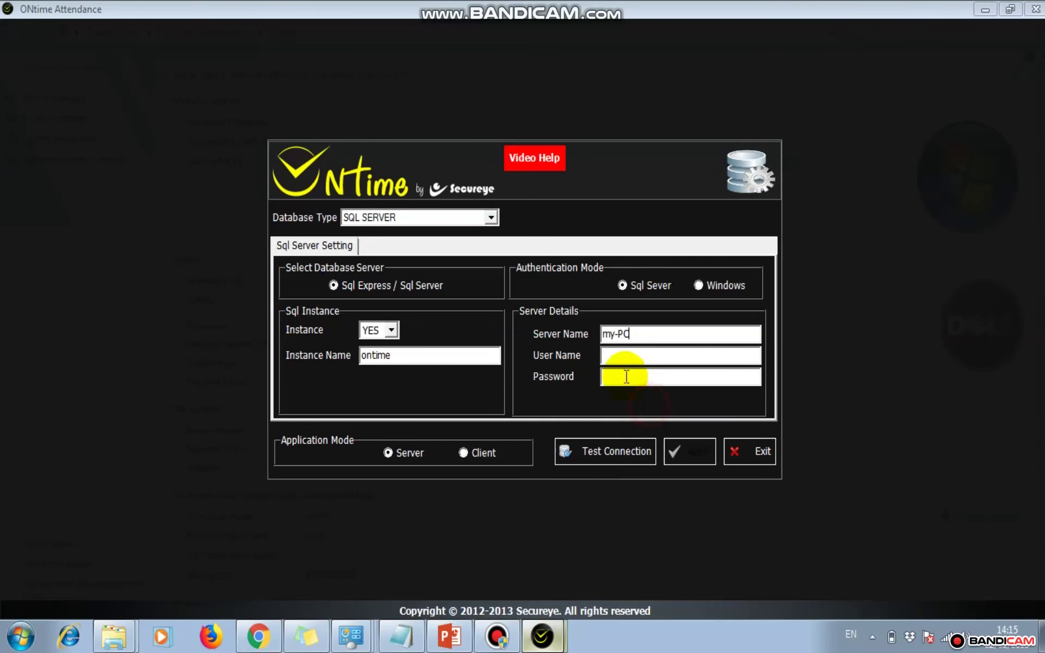
# Enter the SQL login sa and its password, checking the credentials in Notepad
pyautogui.click(617, 356)
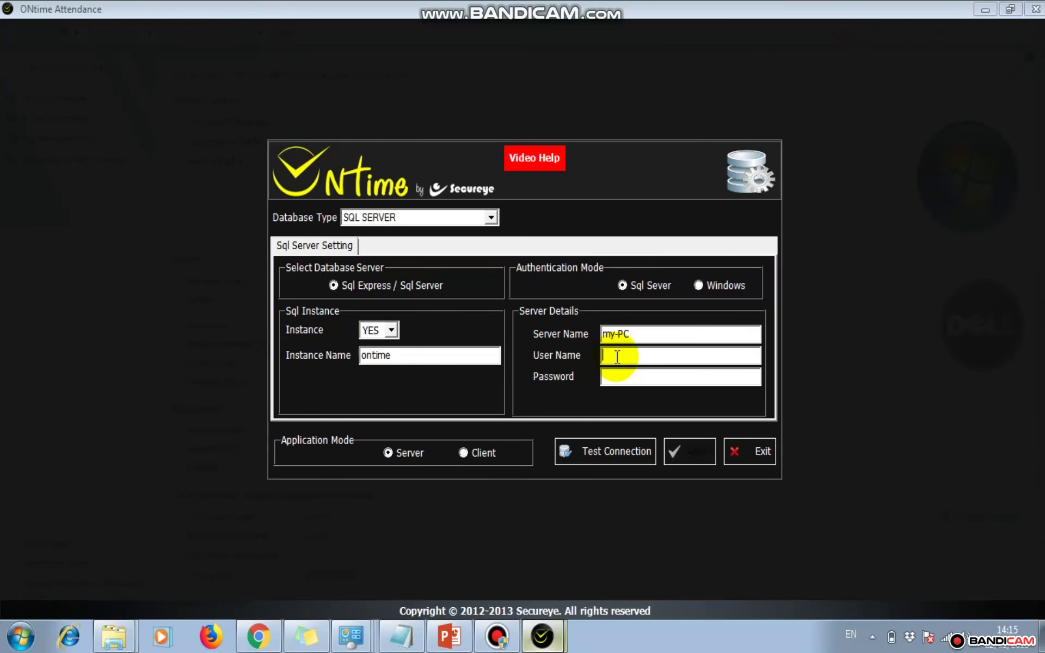
pyautogui.write('sa')
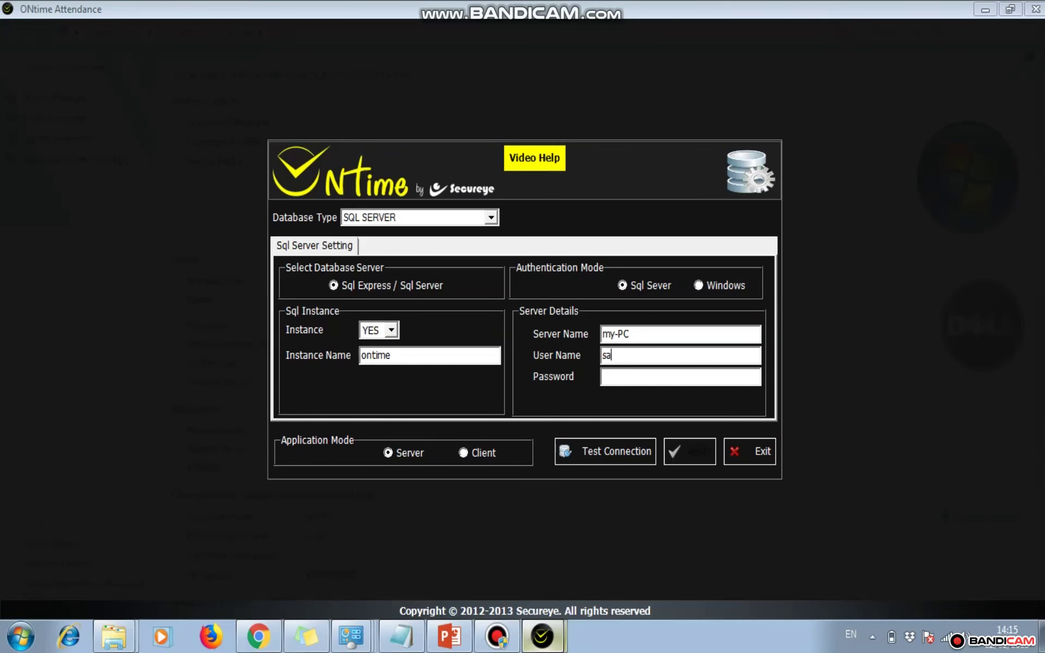
pyautogui.click(622, 379)
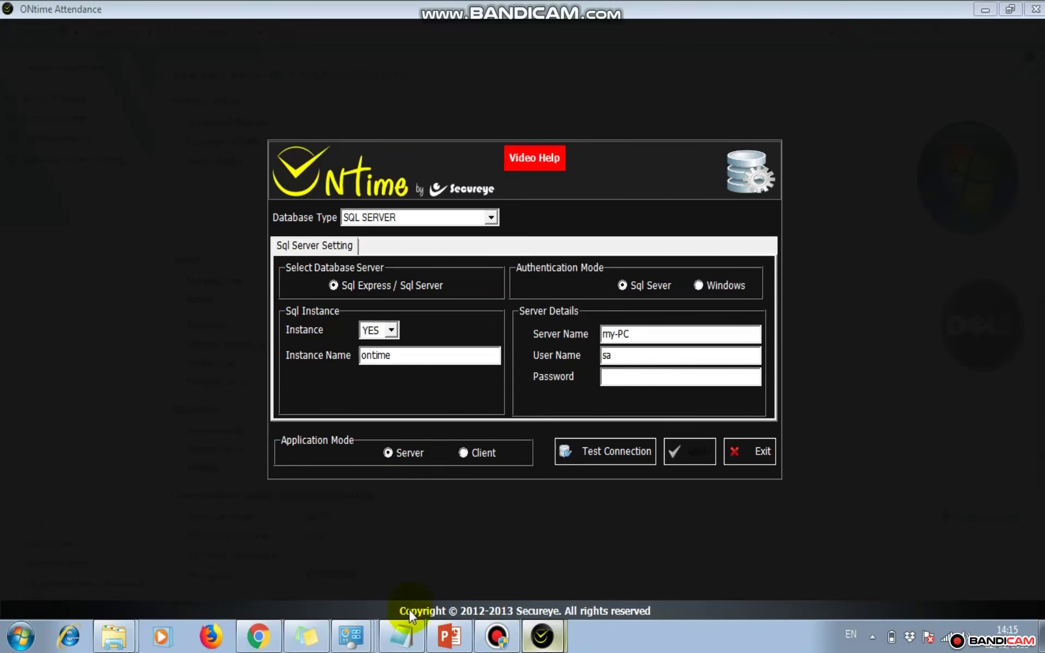
pyautogui.click(401, 631)
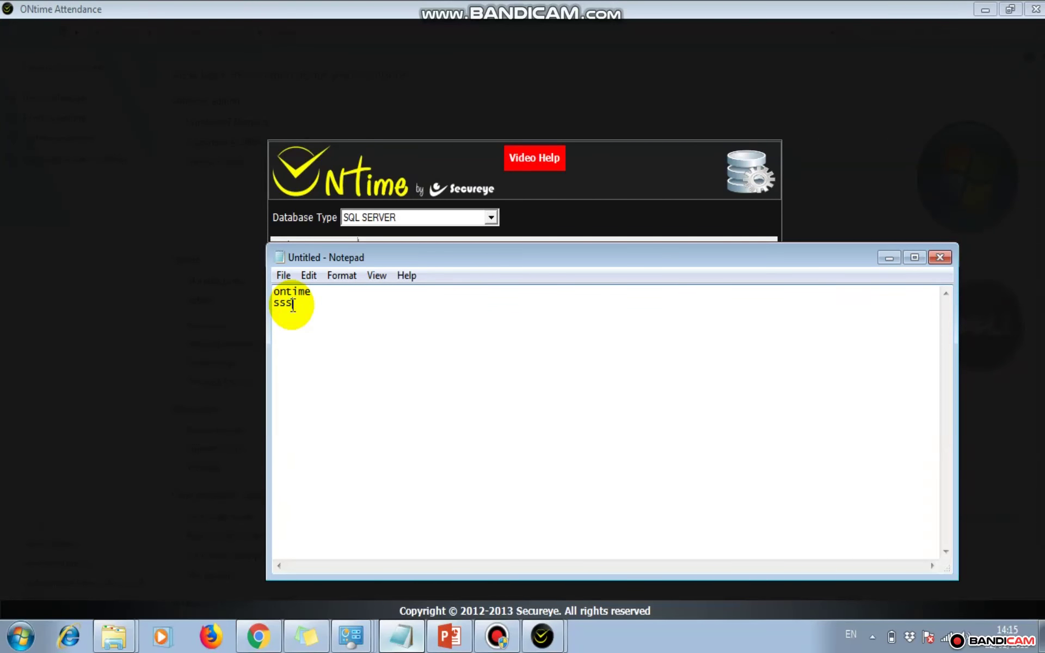
pyautogui.click(888, 258)
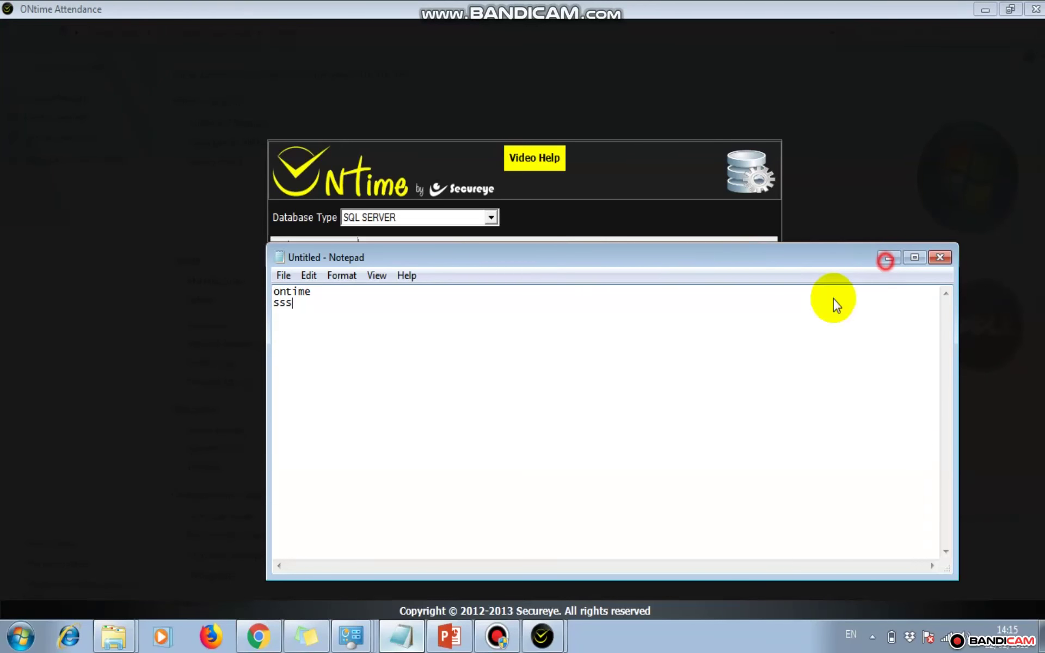
pyautogui.click(639, 378)
pyautogui.write('1')
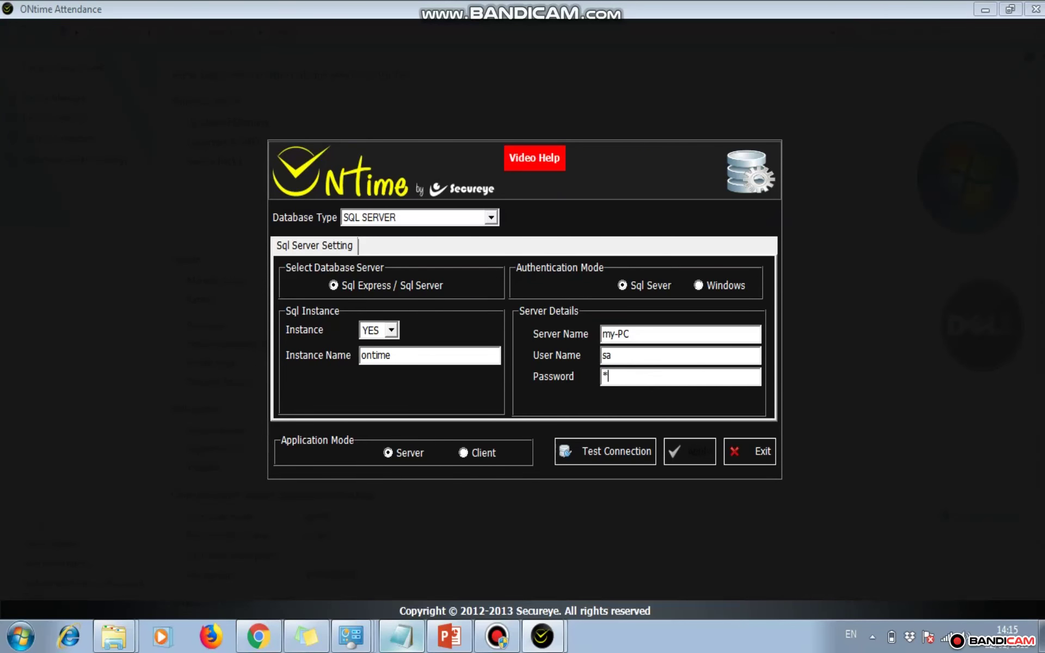
pyautogui.write('23')
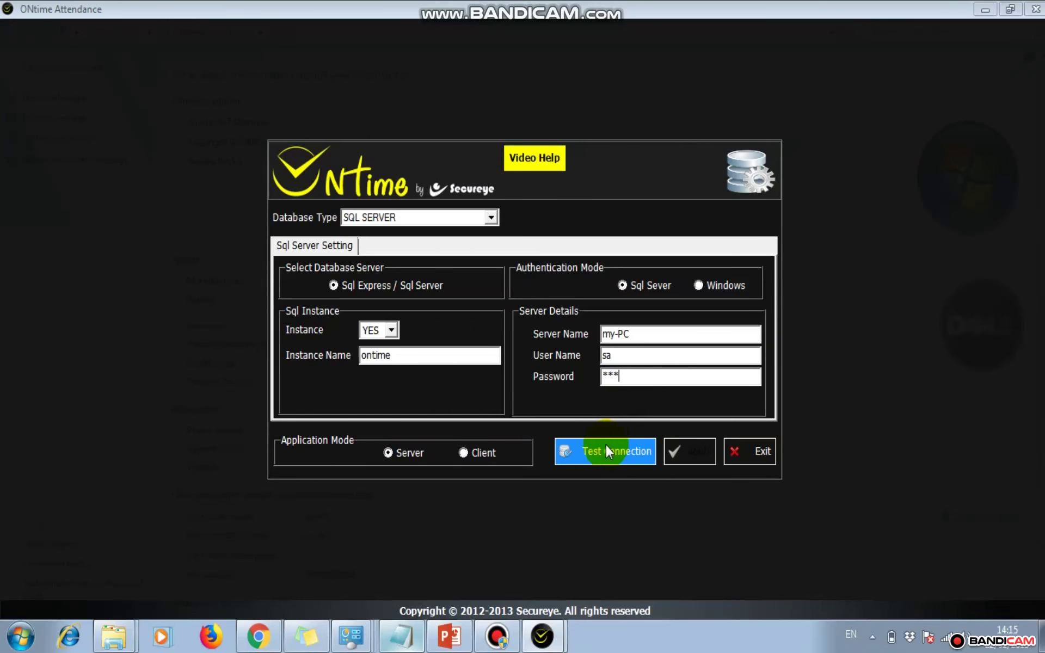
# Test the connection successfully, then apply and confirm the SQL Server settings
pyautogui.click(604, 452)
pyautogui.click(577, 376)
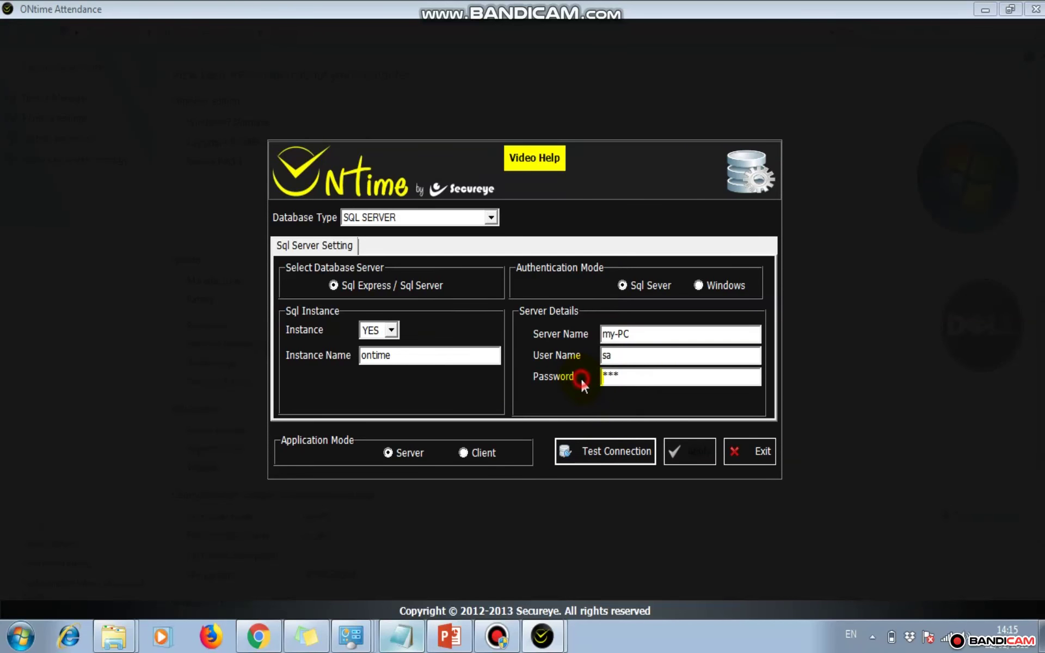
pyautogui.click(692, 451)
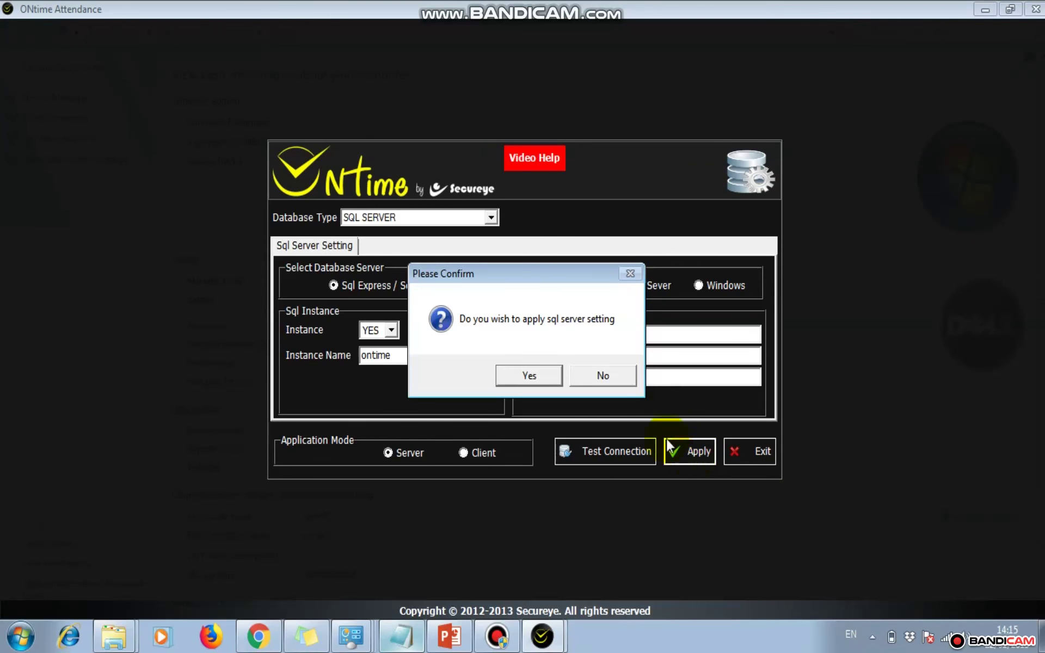
pyautogui.click(536, 377)
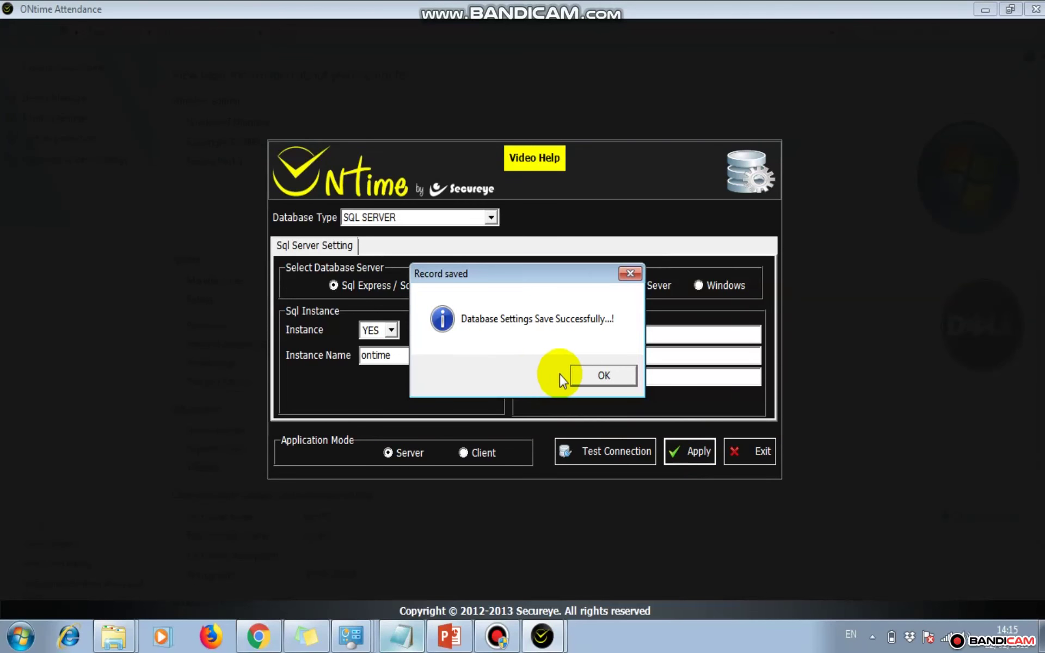
pyautogui.click(586, 381)
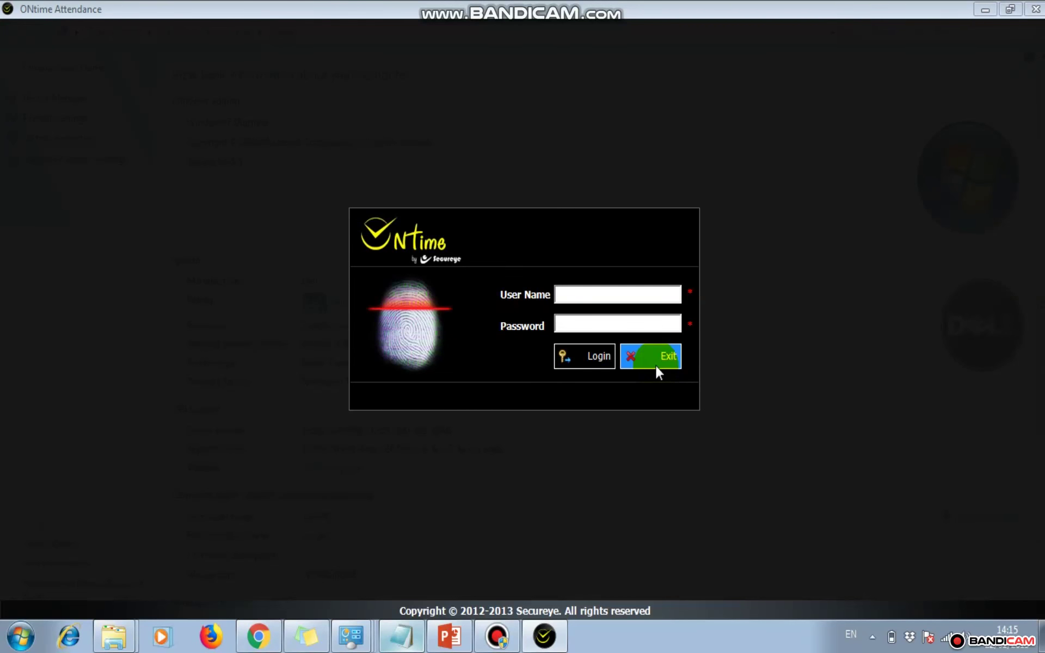
# Exit the ONtime login screen and relaunch ONtime from the desktop shortcut
pyautogui.click(656, 366)
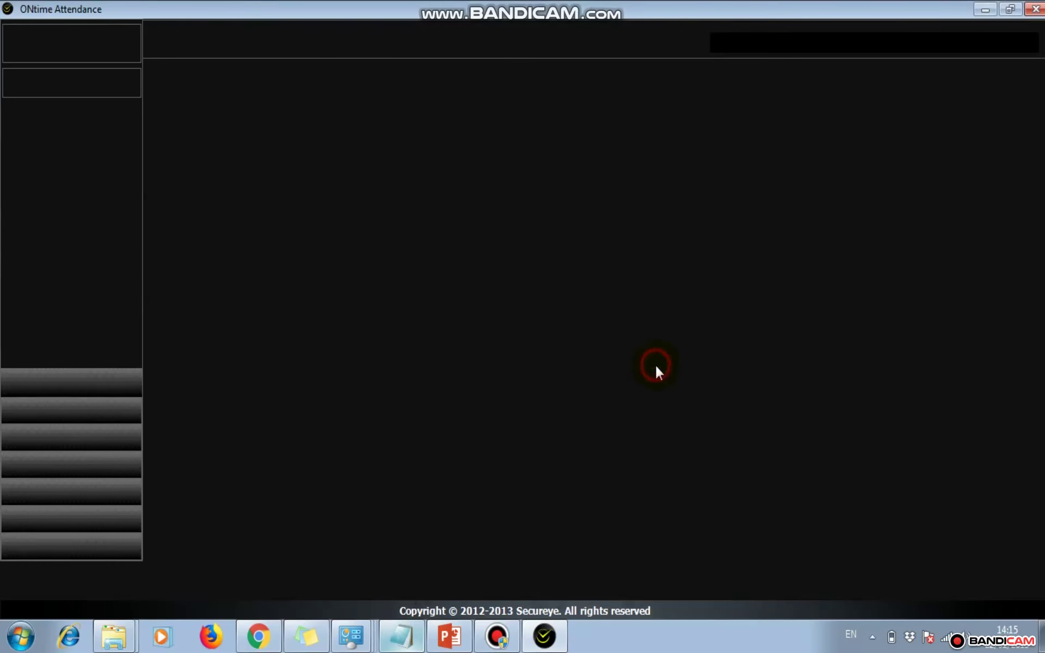
pyautogui.click(1008, 636)
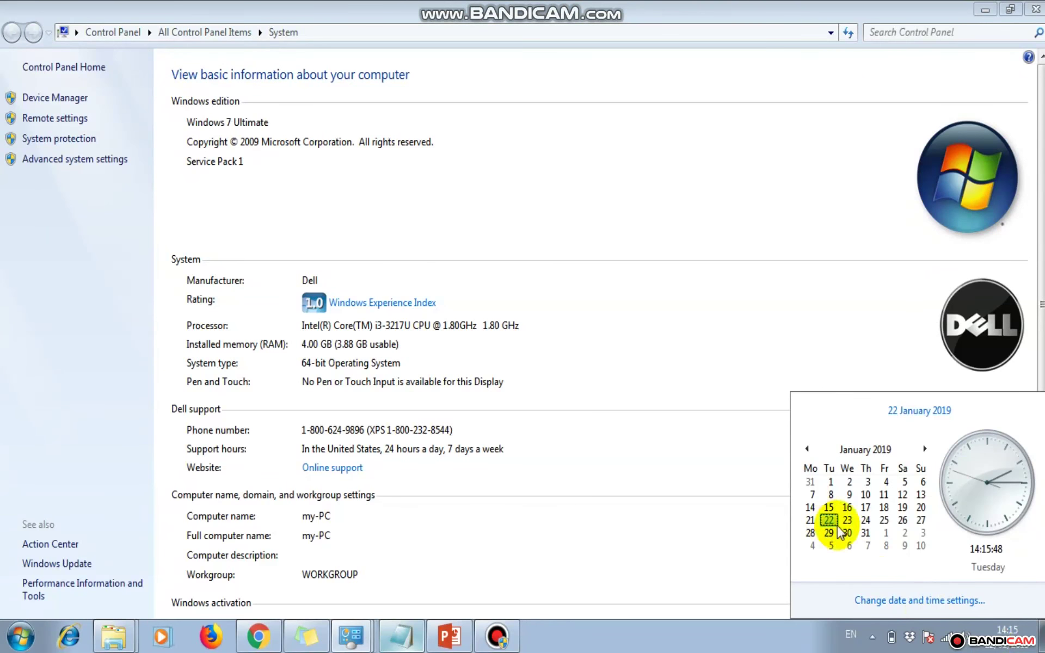
pyautogui.click(1042, 636)
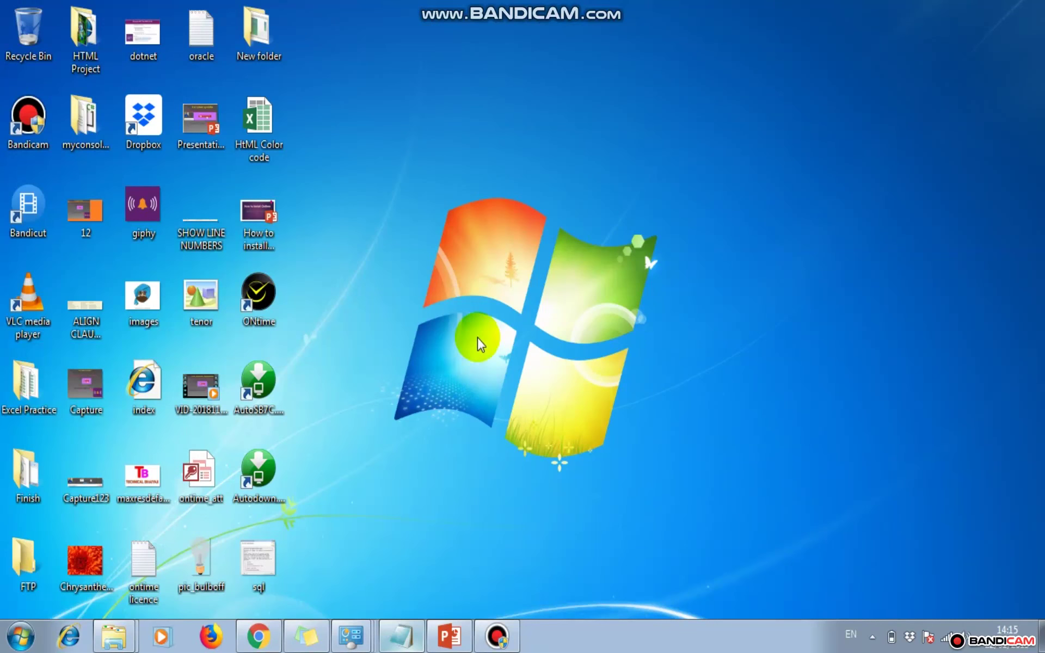
pyautogui.rightClick(259, 295)
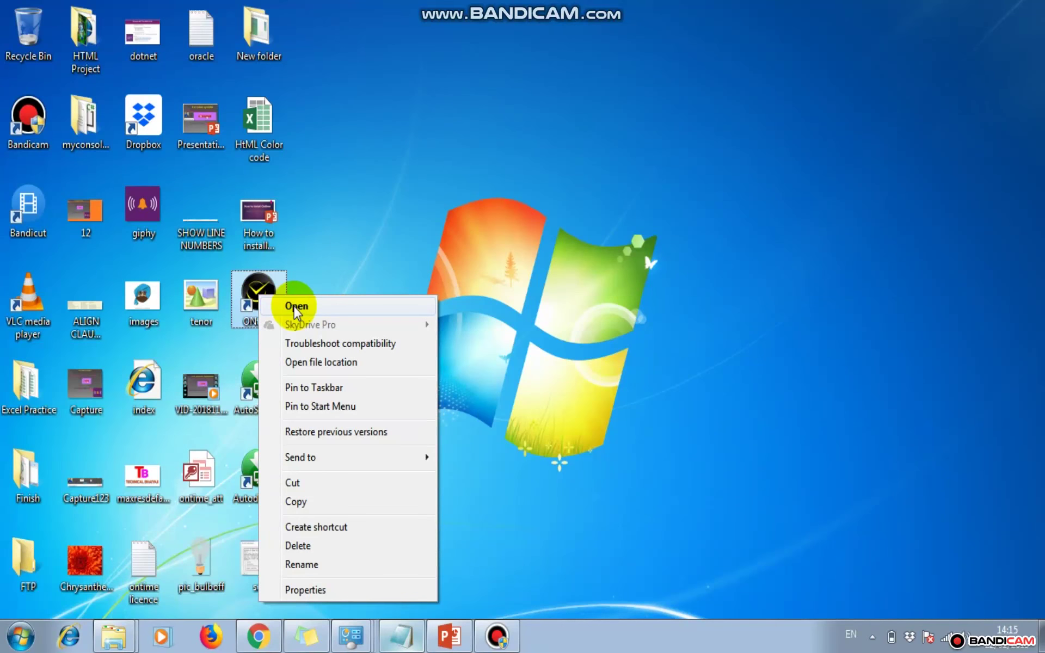
pyautogui.click(295, 308)
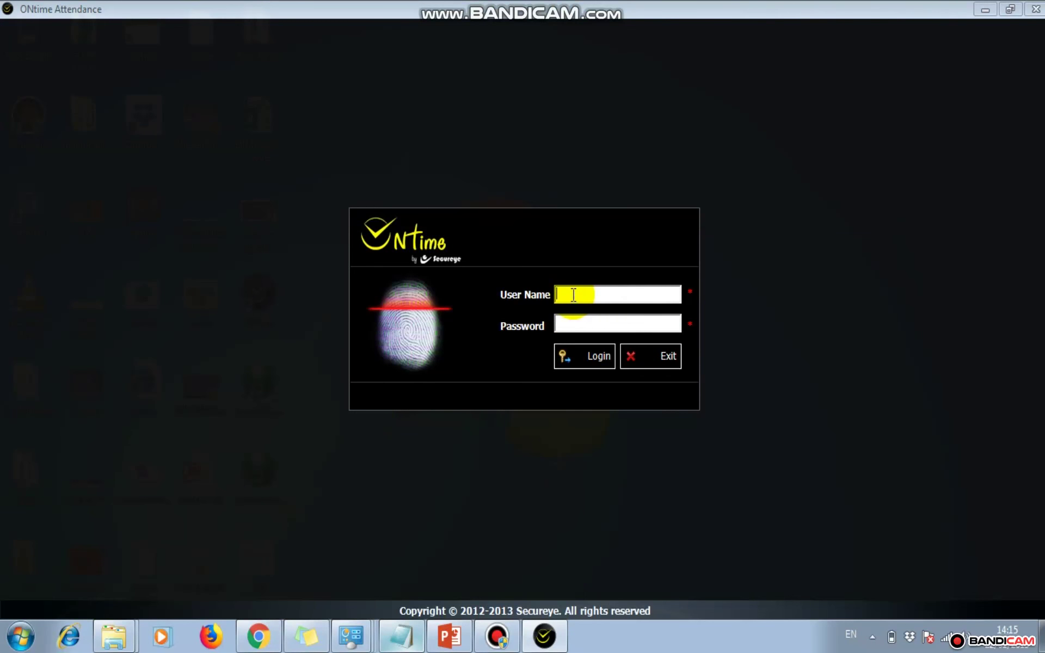
# Log in as admin with the administrator password to reach the dashboard
pyautogui.click(574, 294)
pyautogui.write('admin')
pyautogui.press('Tab')
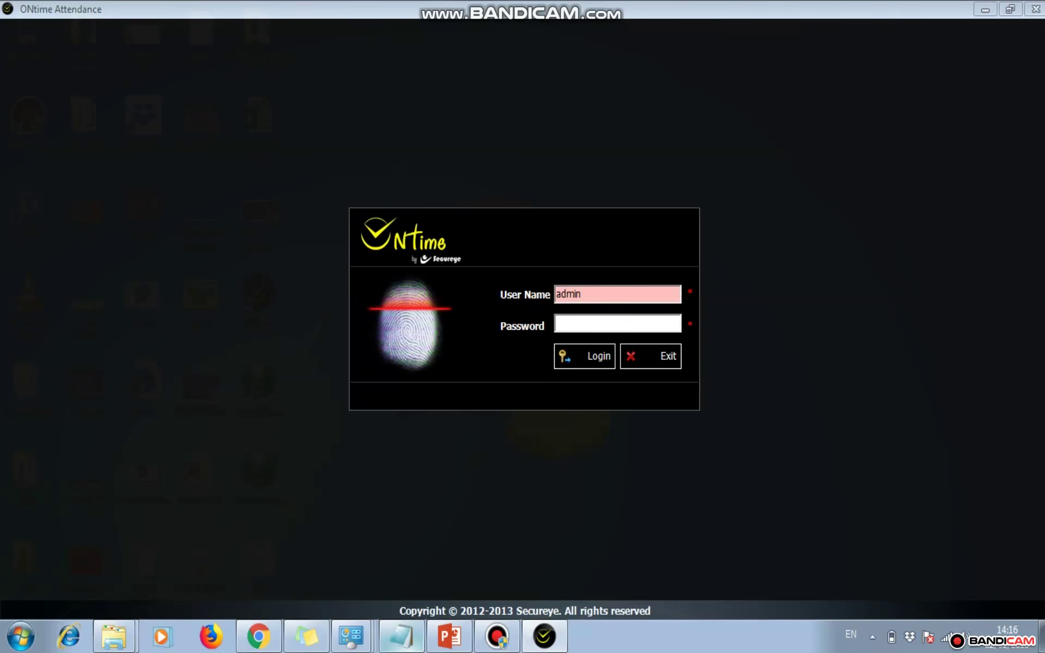
pyautogui.write('*****')
pyautogui.press('Tab')
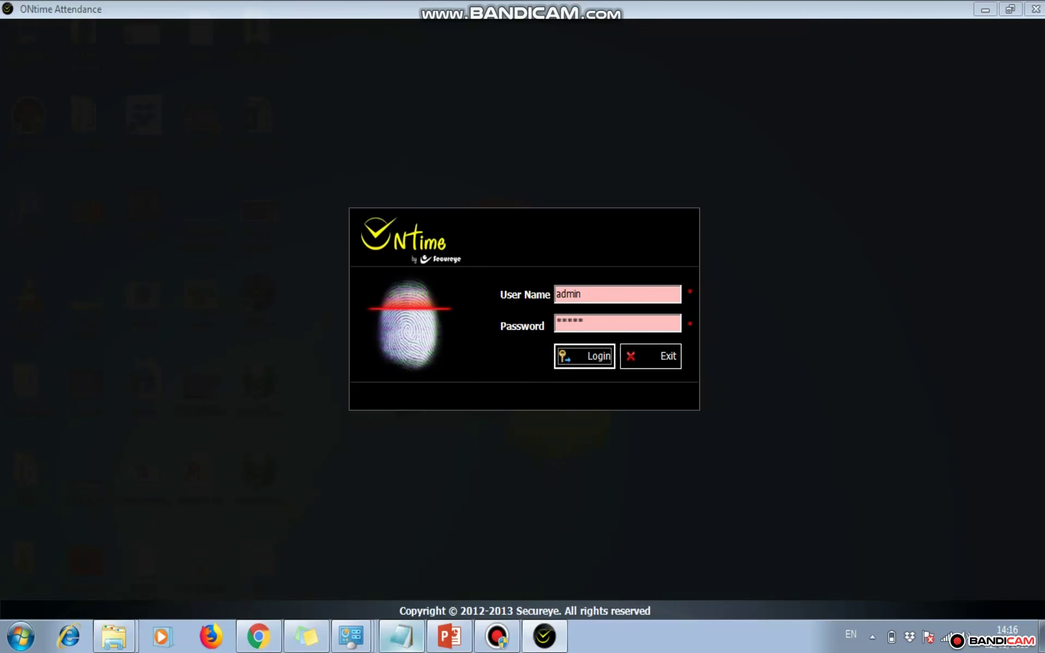
pyautogui.press('Return')
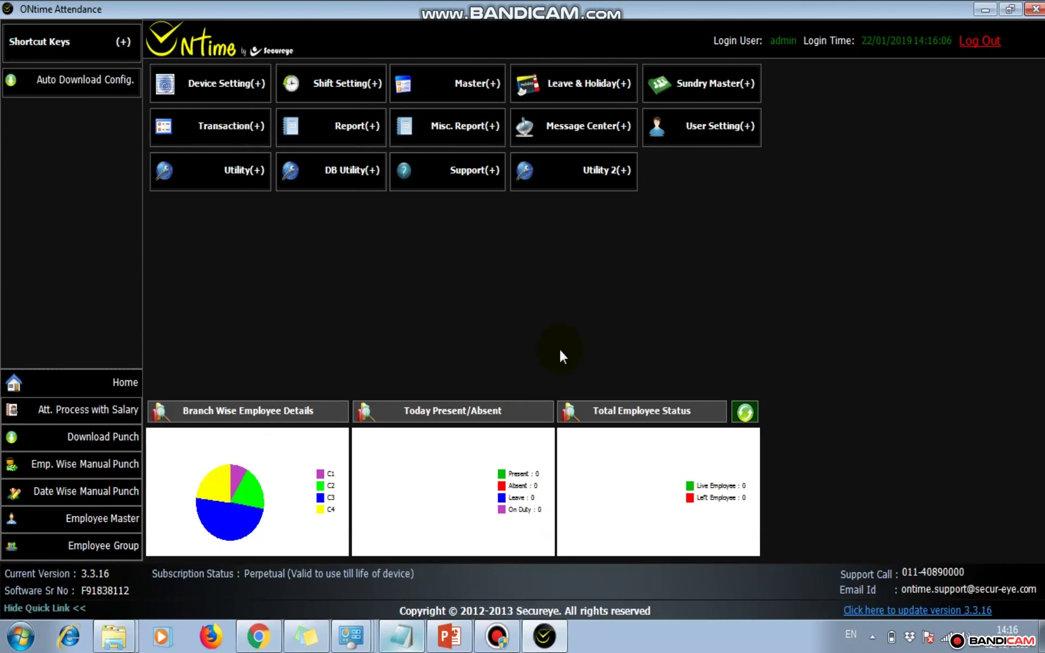
pyautogui.click(404, 638)
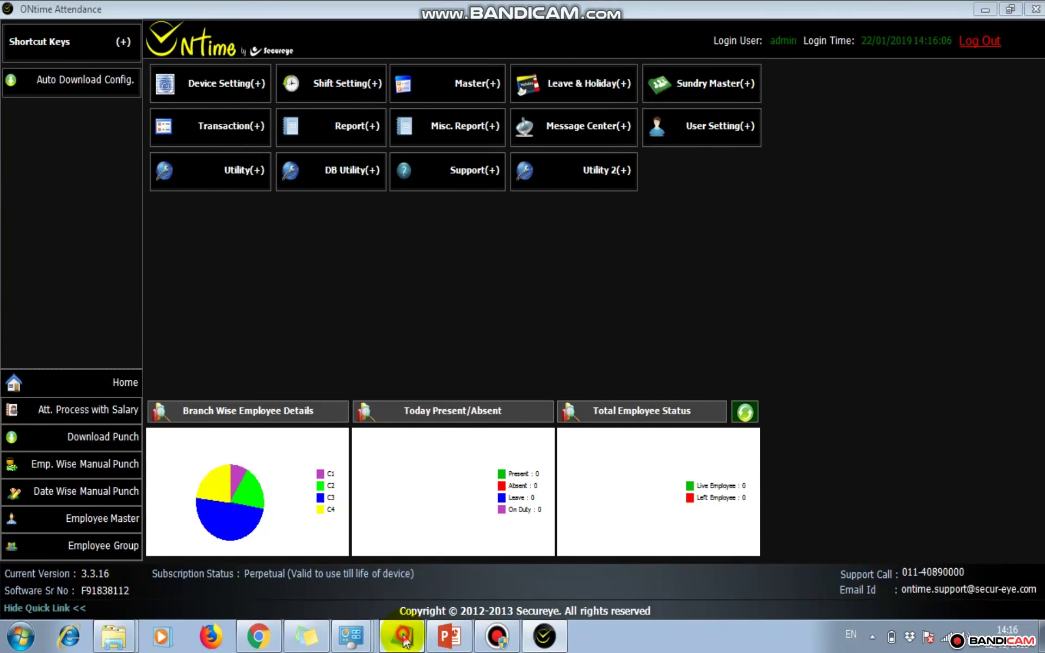
# Add a new line noting User Name=admin and beginning the administrator password entry
pyautogui.press('Return')
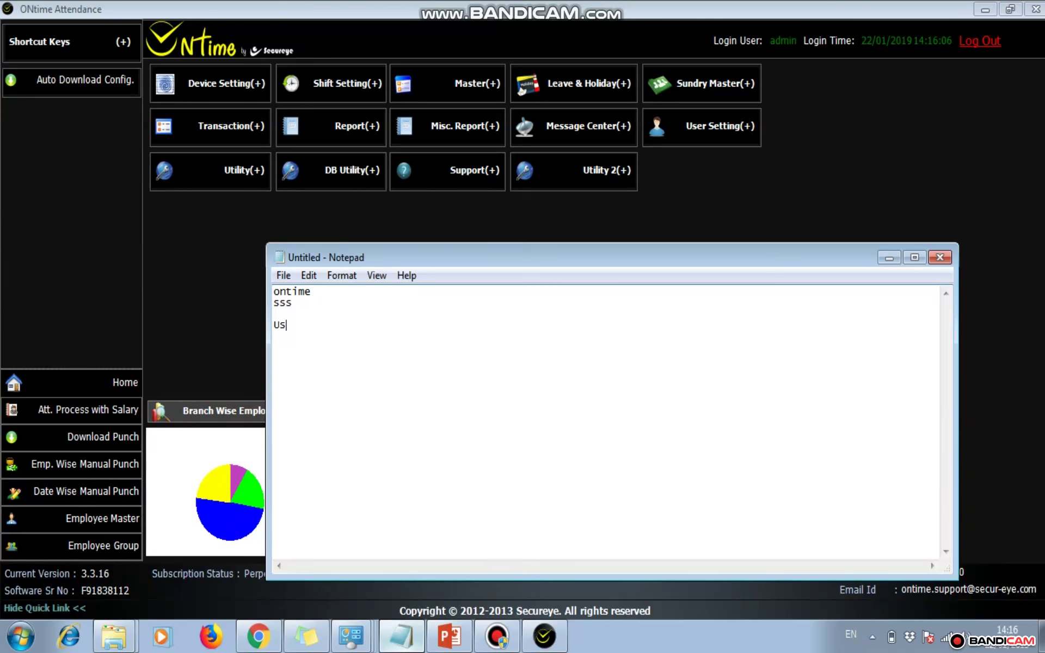
pyautogui.write('User Nam')
pyautogui.write('e=admin Pa')
pyautogui.write('ss')
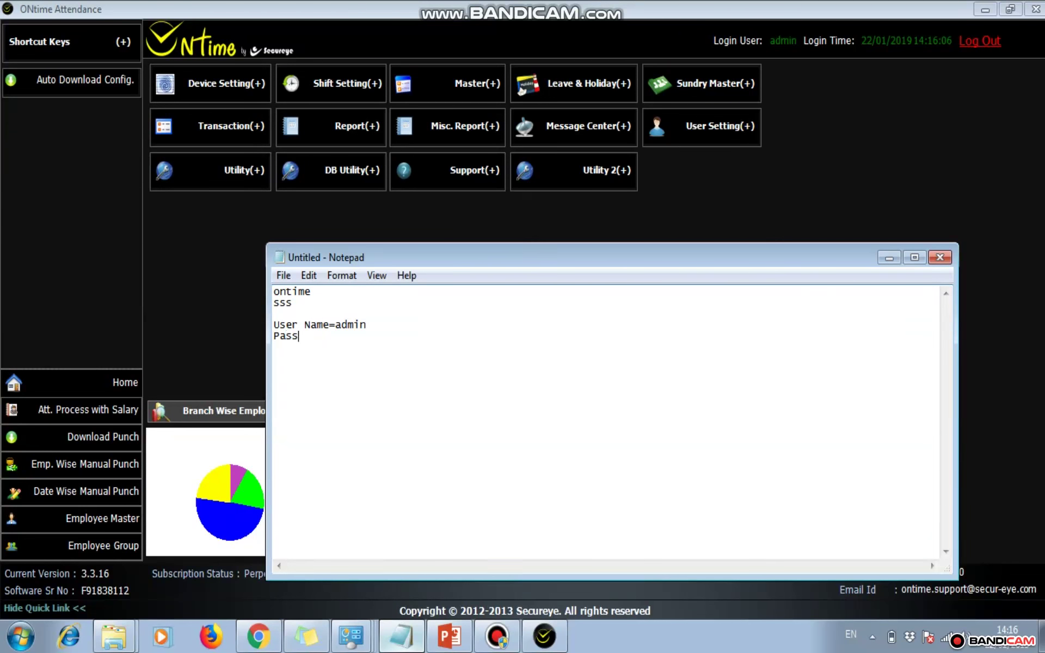
pyautogui.write('word=Admin')
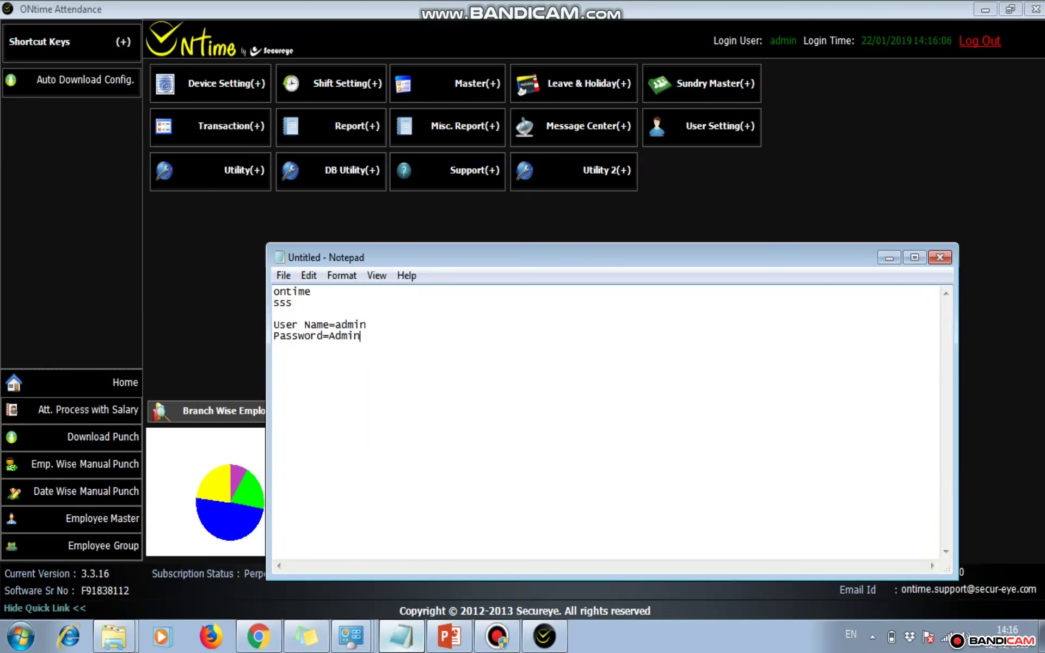